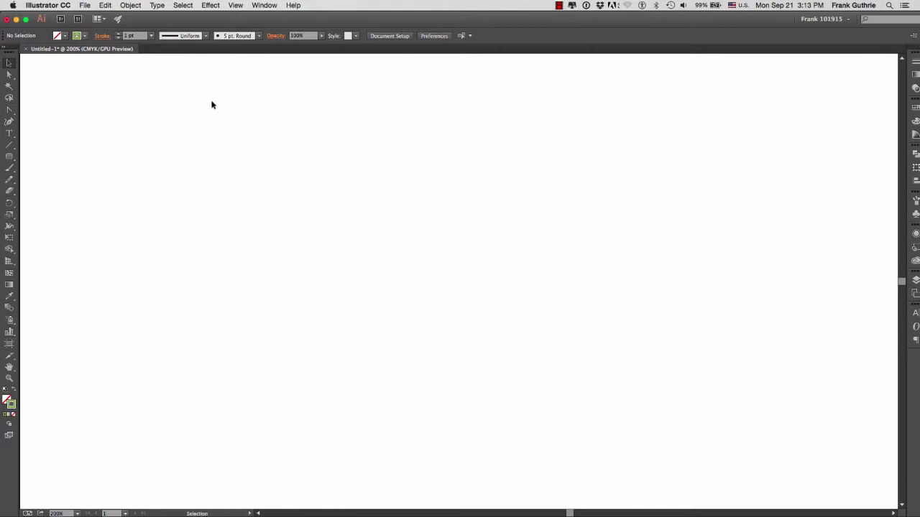
# - In Firefox, search Google for 'bottle profile' and show the image results
pyautogui.press('super+Tab')
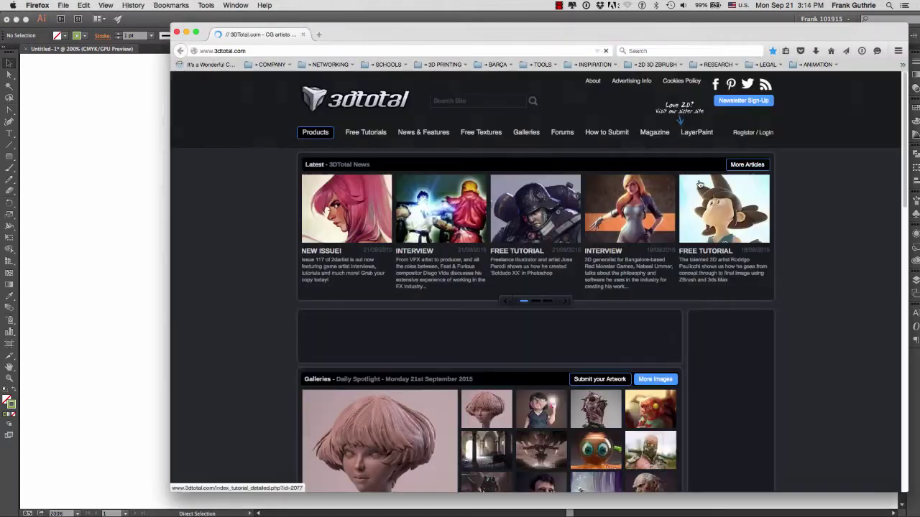
pyautogui.click(648, 50)
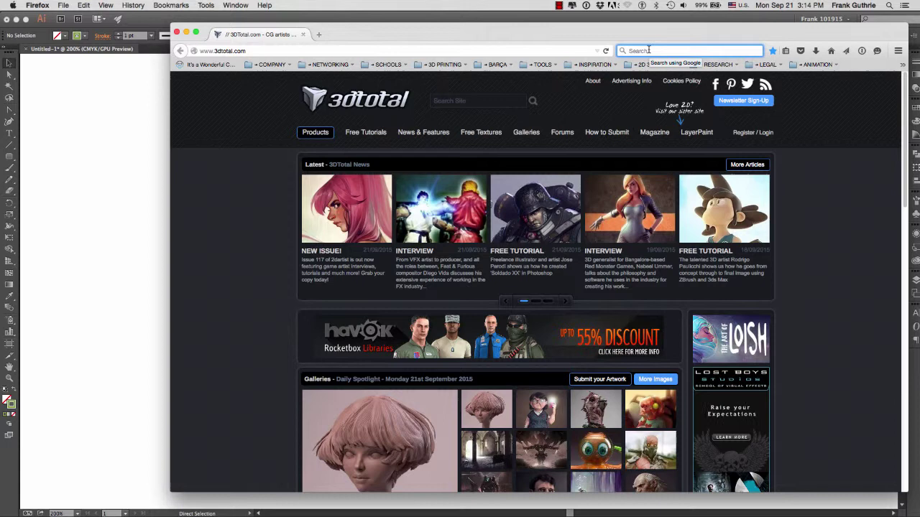
pyautogui.write('bottle p')
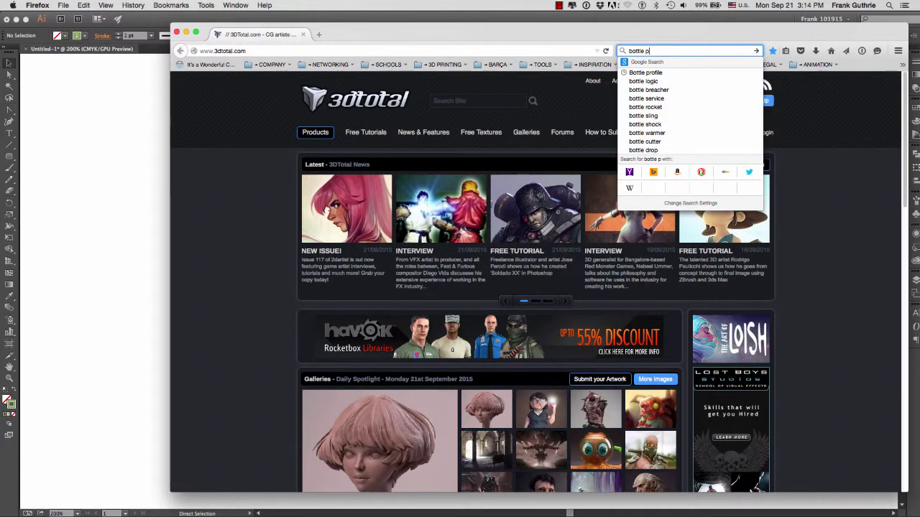
pyautogui.write('rofile')
pyautogui.press('Return')
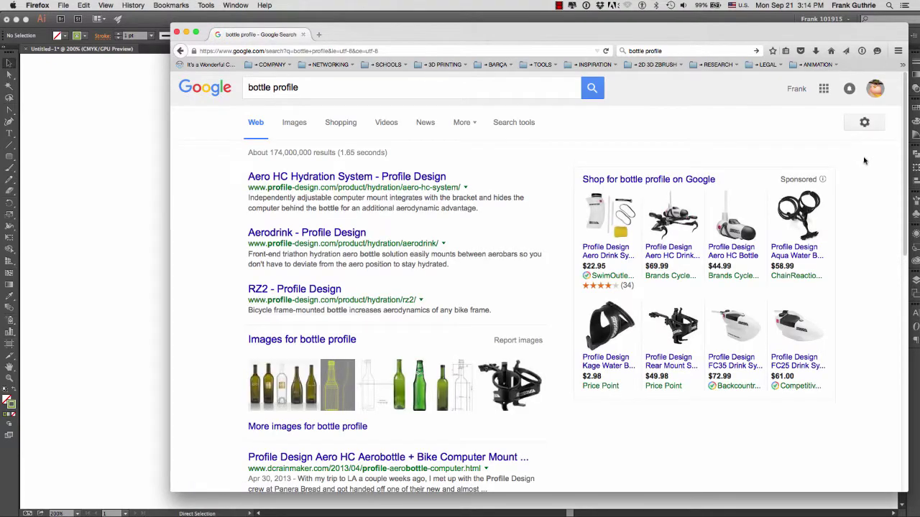
pyautogui.click(299, 126)
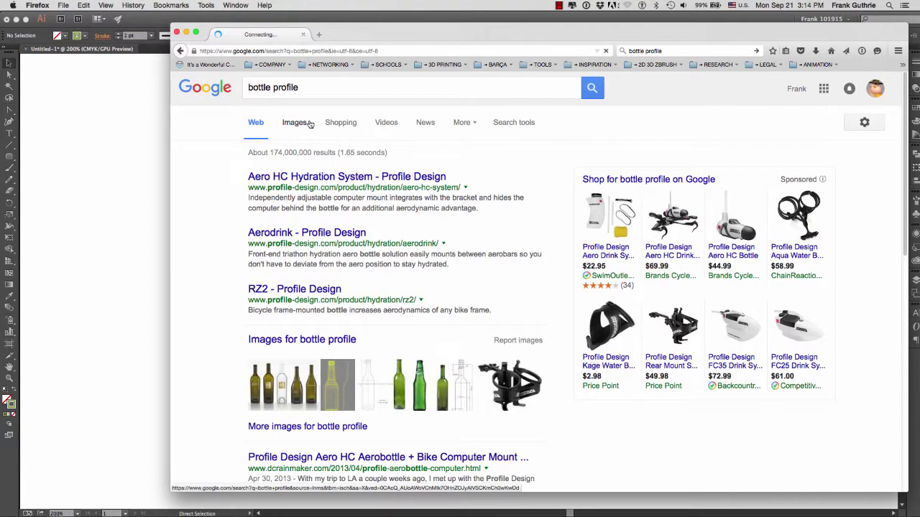
# - Open the enlarged preview of the 750ml glass wine bottle technical drawing
pyautogui.scroll(-10, 899, 119)
pyautogui.scroll(5, 899, 119)
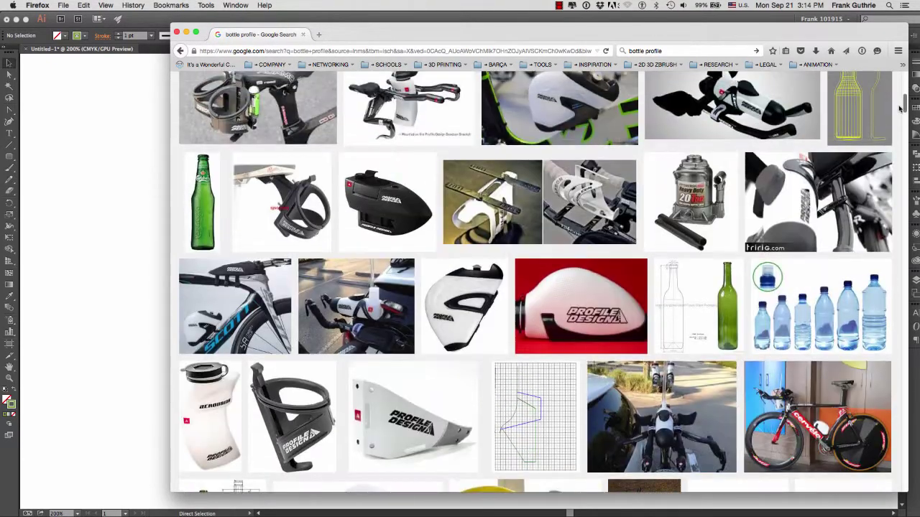
pyautogui.scroll(-5, 898, 119)
pyautogui.scroll(-5, 897, 118)
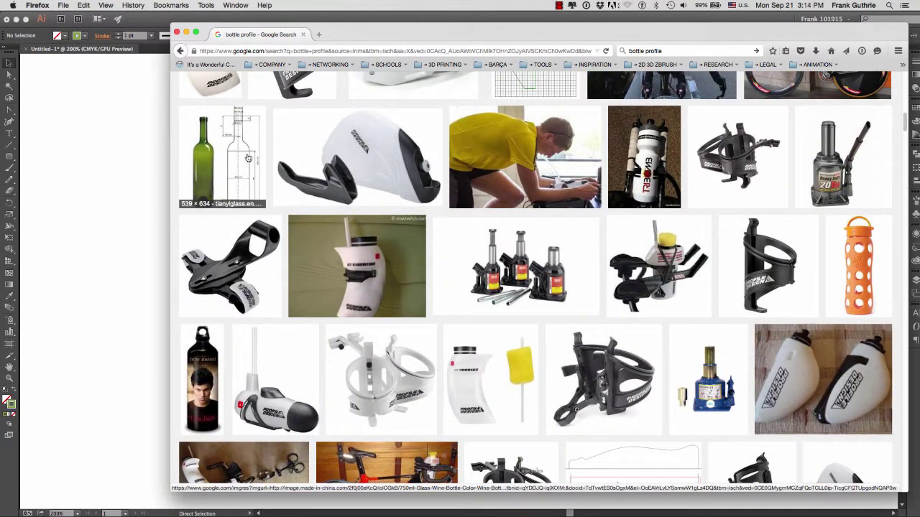
pyautogui.click(246, 160)
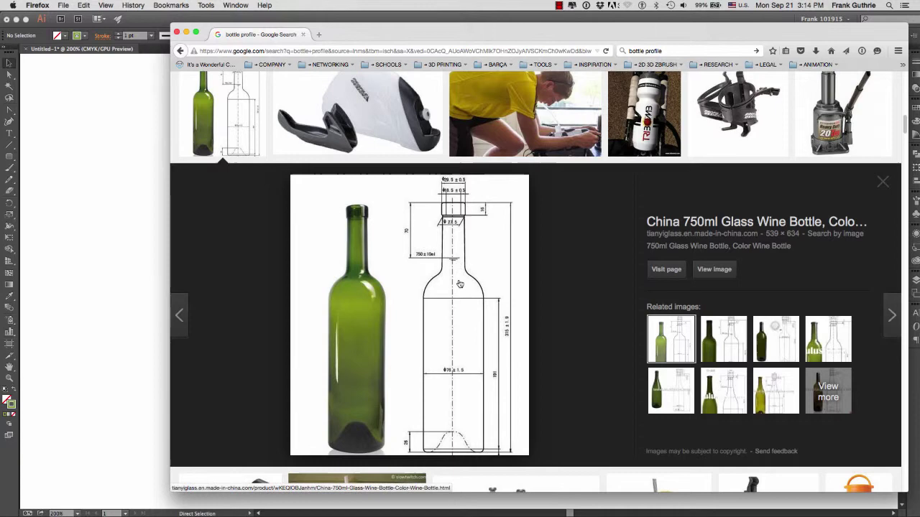
# - Bring the wine bottle drawing into the Illustrator document and select it for Free Transform
pyautogui.moveTo(462, 291)
pyautogui.mouseDown()
pyautogui.moveTo(273, 284)
pyautogui.moveTo(153, 253)
pyautogui.moveTo(251, 273)
pyautogui.mouseUp()
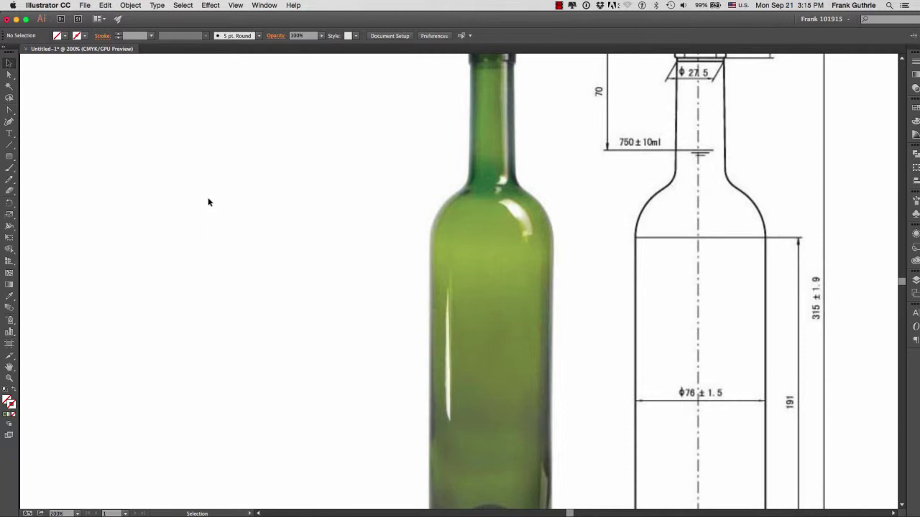
pyautogui.moveTo(208, 202); pyautogui.dragTo(574, 343)
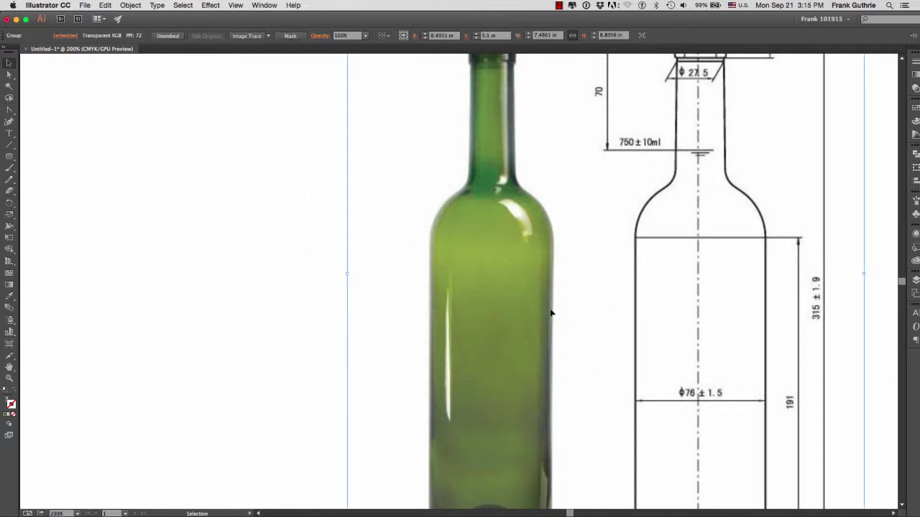
pyautogui.click(9, 238)
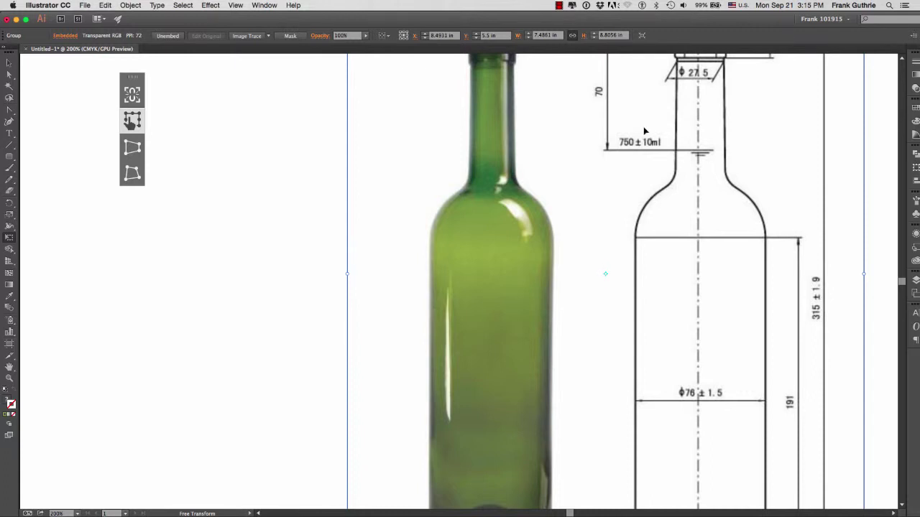
# - Shrink the bottle image to 6.5 in tall using the H spin arrows
pyautogui.click(592, 38)
pyautogui.click(593, 38)
pyautogui.click(592, 38)
pyautogui.click(593, 38)
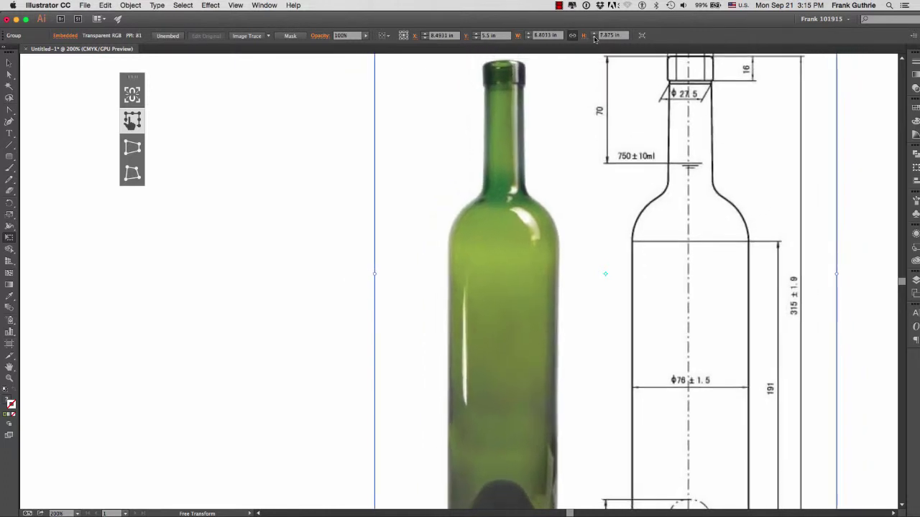
pyautogui.click(592, 38)
pyautogui.click(593, 38)
pyautogui.click(593, 38)
pyautogui.click(593, 38)
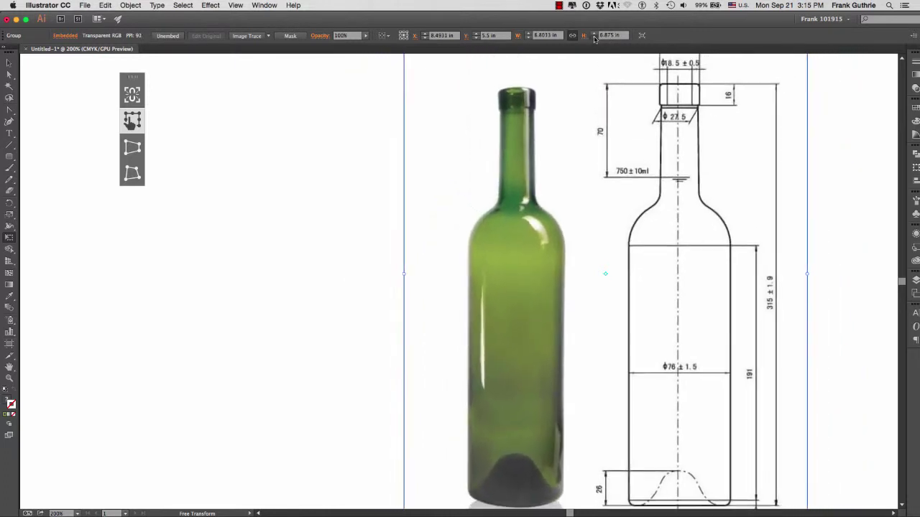
pyautogui.click(593, 39)
pyautogui.click(592, 38)
pyautogui.click(593, 38)
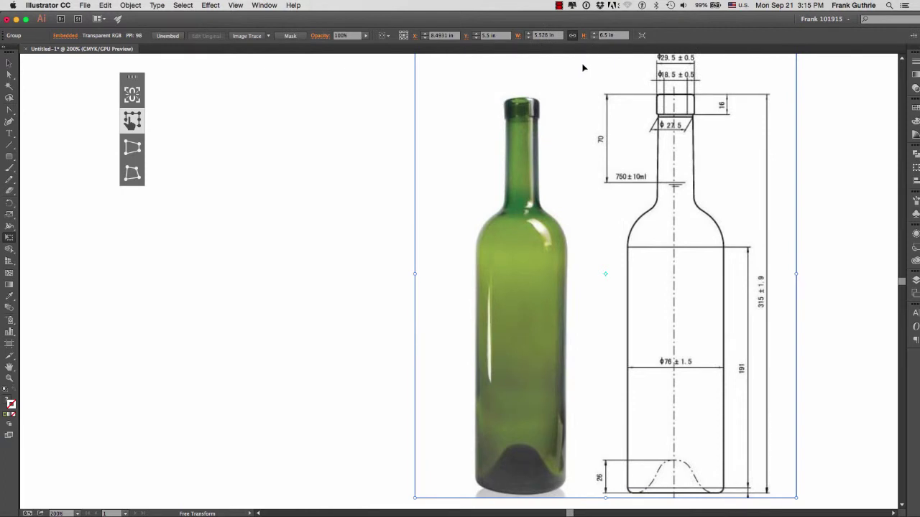
# - Move the image to the left of the page and reduce it to 5.75 in tall
pyautogui.press('a')
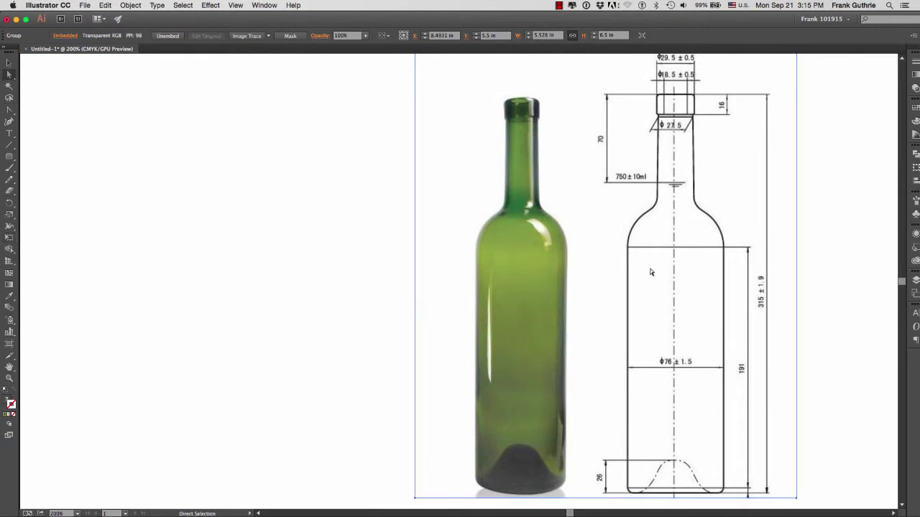
pyautogui.moveTo(649, 272); pyautogui.dragTo(258, 256)
pyautogui.click(593, 37)
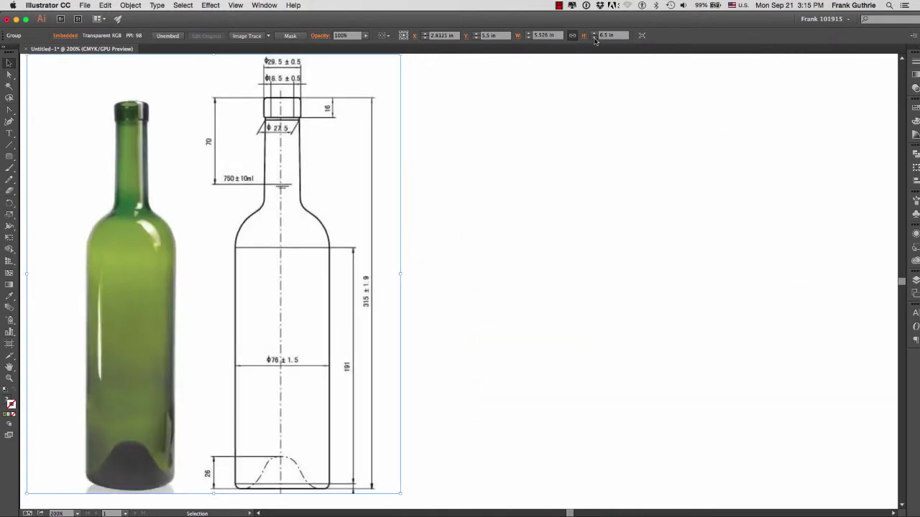
pyautogui.click(594, 37)
pyautogui.click(593, 37)
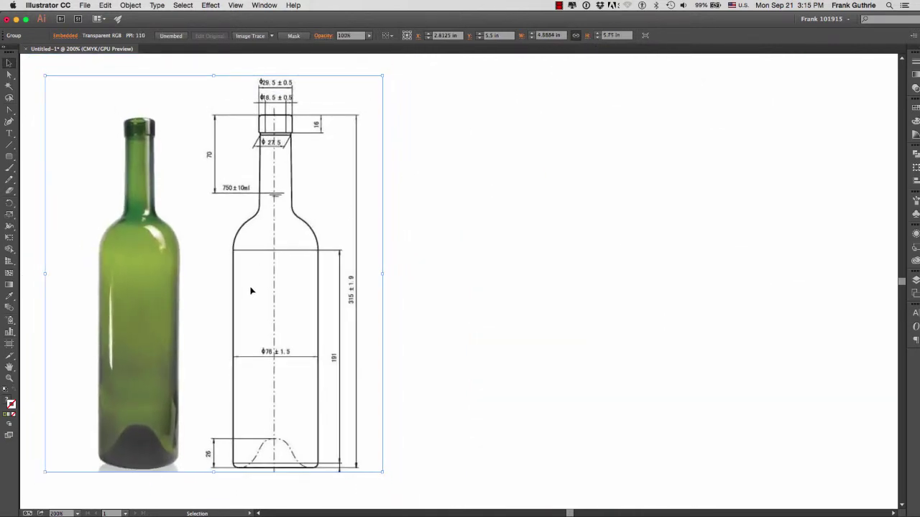
pyautogui.moveTo(251, 291); pyautogui.dragTo(244, 275)
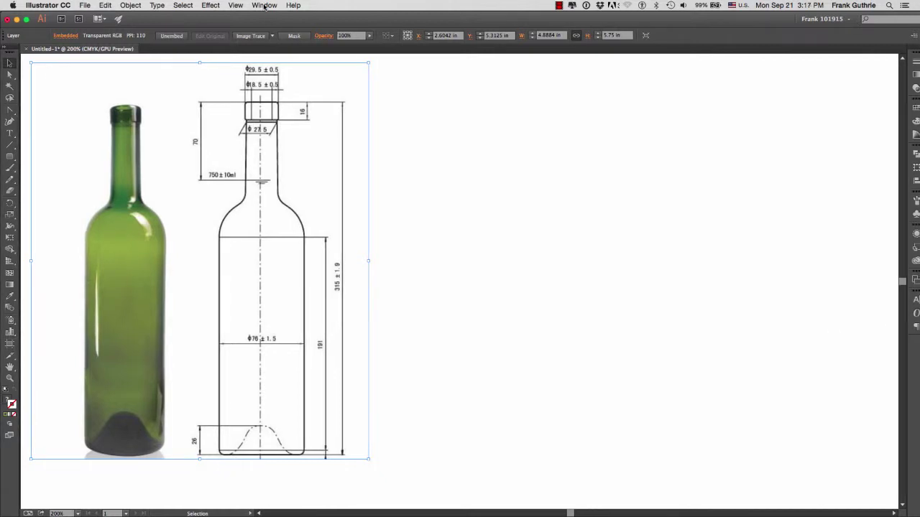
# - In the Layers panel, rename Layer 1 to 'Sketch' and fade its bottle image to 20% opacity
pyautogui.click(265, 5)
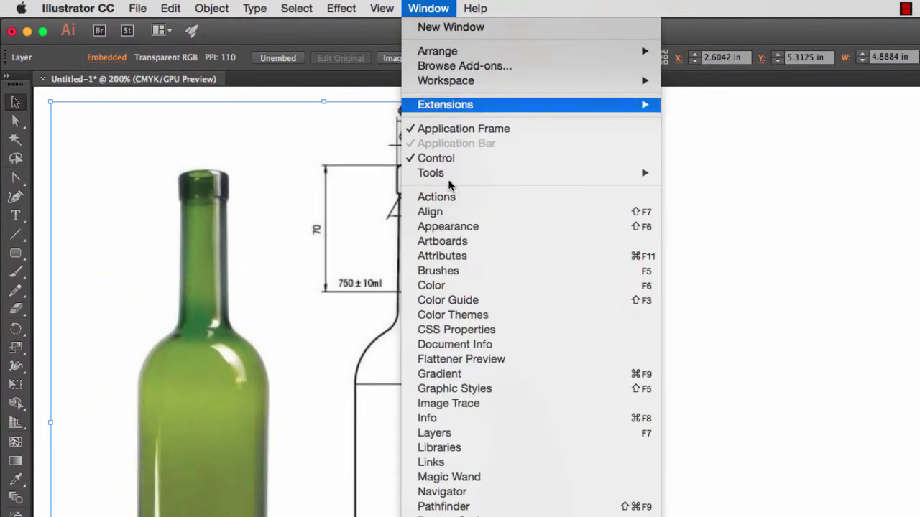
pyautogui.click(463, 434)
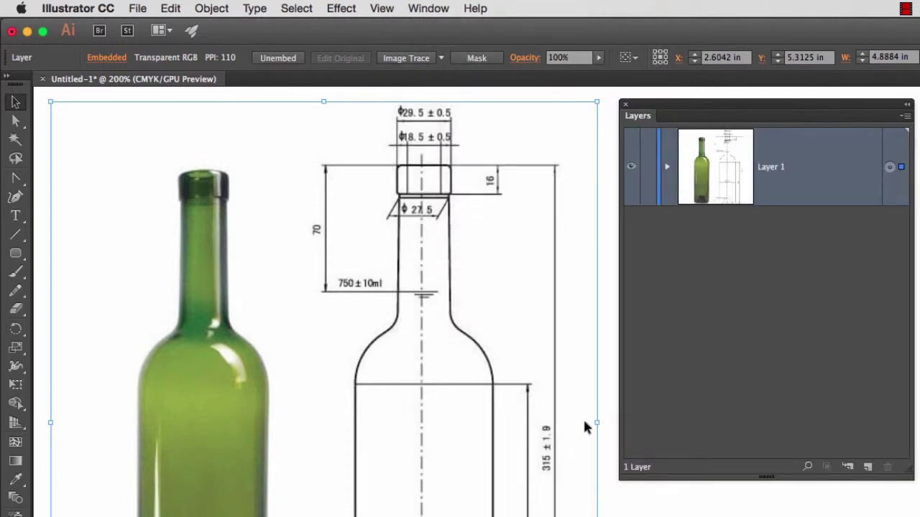
pyautogui.click(666, 166)
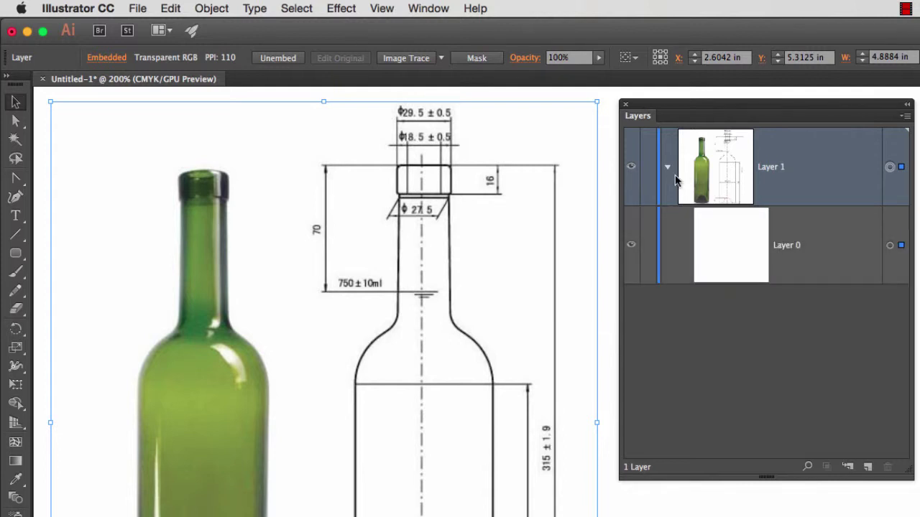
pyautogui.click(889, 167)
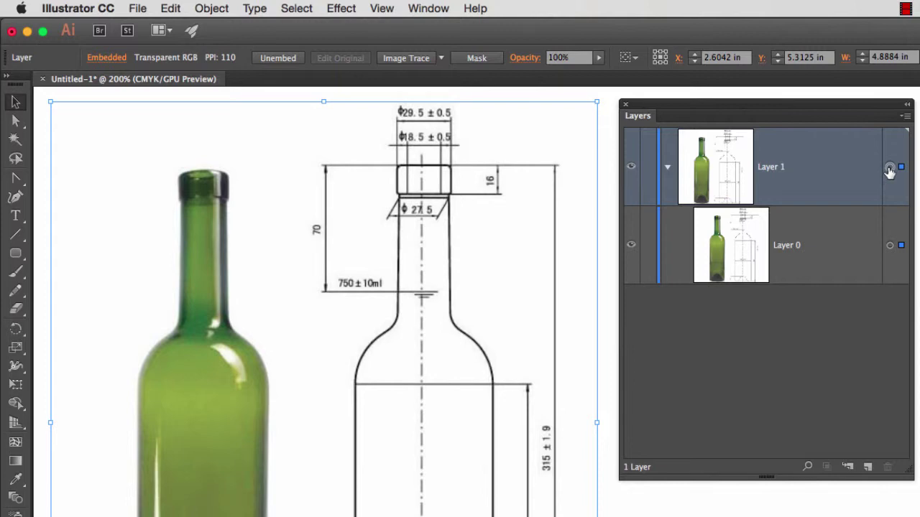
pyautogui.doubleClick(771, 167)
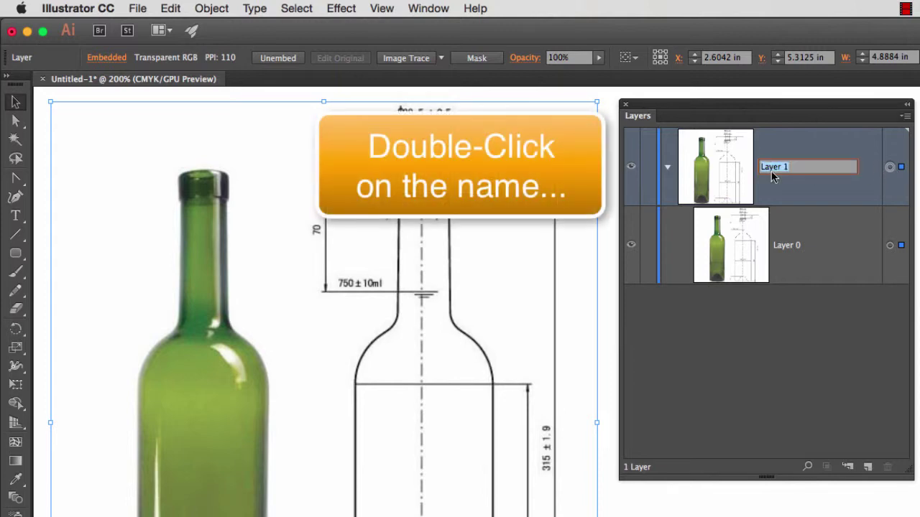
pyautogui.write('Sketch')
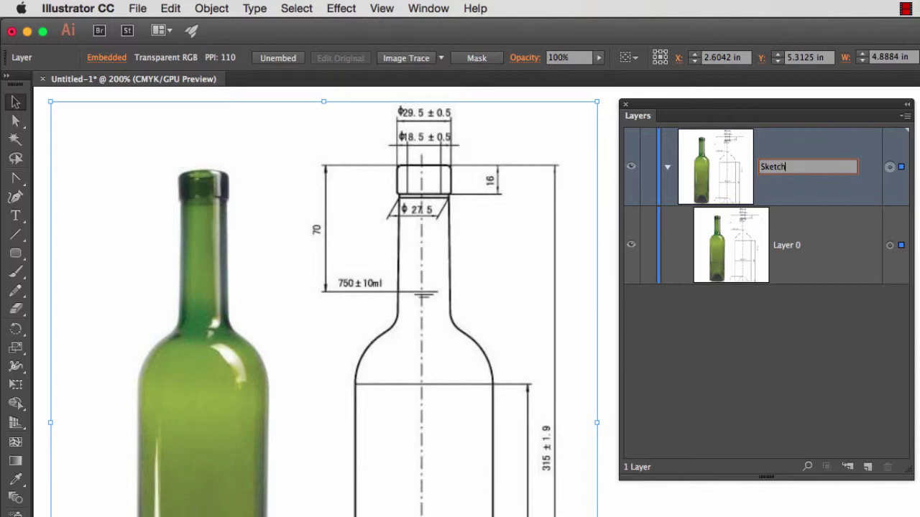
pyautogui.press('Return')
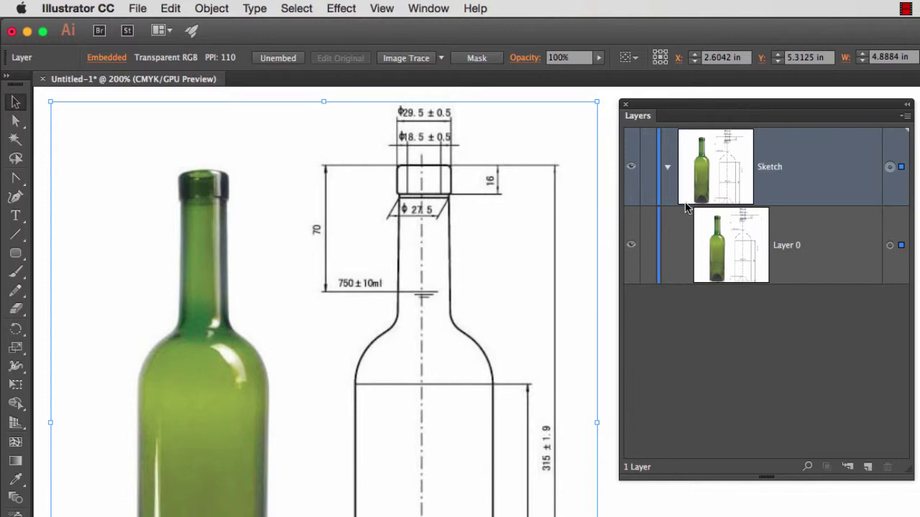
pyautogui.click(598, 58)
pyautogui.moveTo(601, 72); pyautogui.dragTo(546, 72)
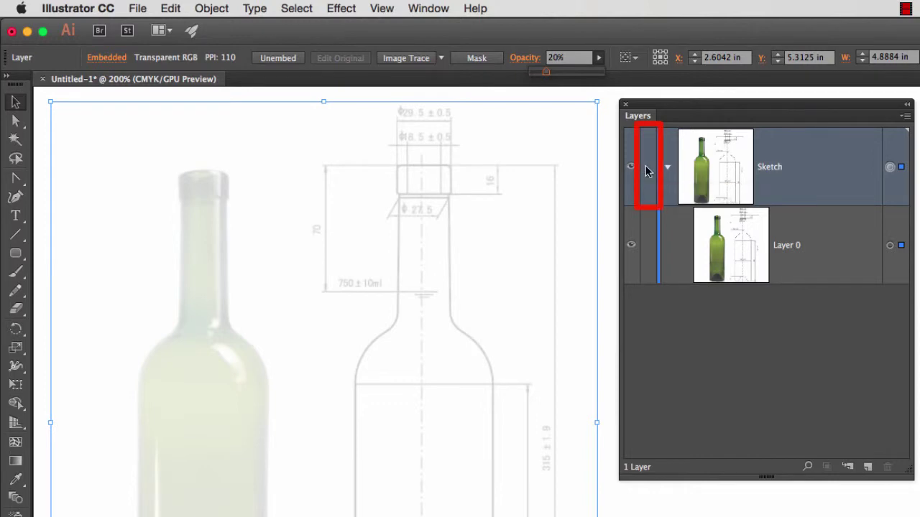
# - Lock the Sketch layer, add Layer 2 above it, and target Layer 2
pyautogui.click(648, 170)
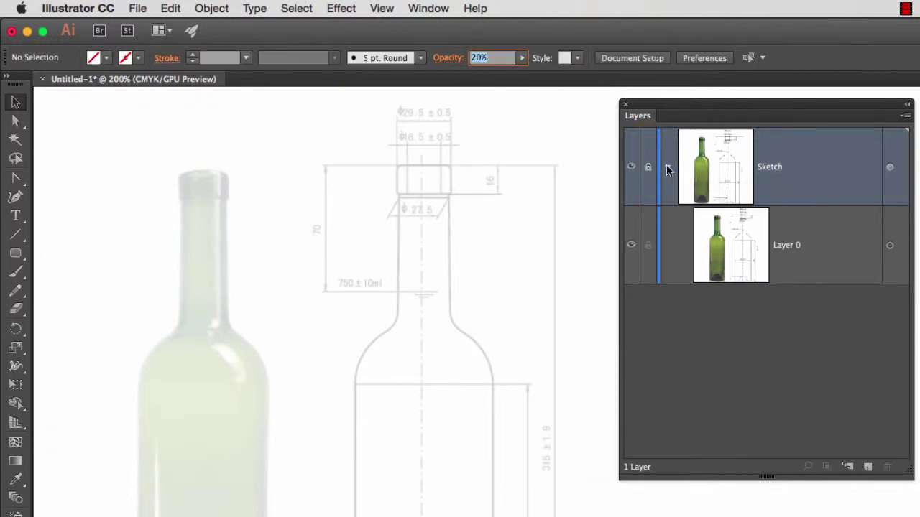
pyautogui.click(668, 169)
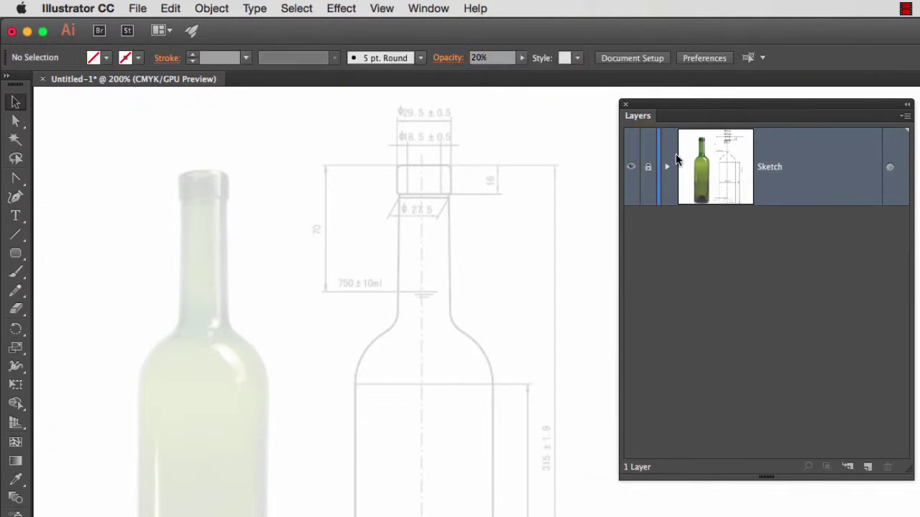
pyautogui.click(868, 467)
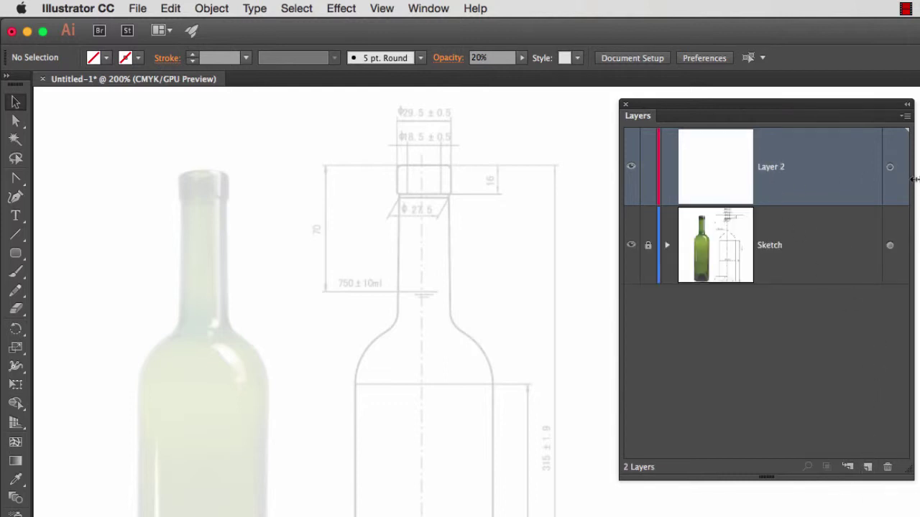
pyautogui.click(890, 171)
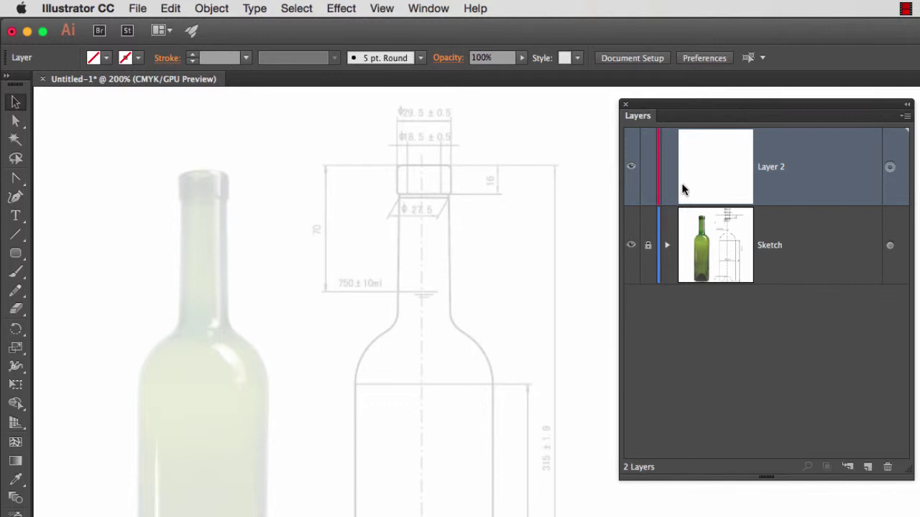
# - Zoom in on the bottle cap, tear off the pen tools panel, and set a solid green stroke
pyautogui.press('super+space')
pyautogui.moveTo(427, 222); pyautogui.dragTo(723, 189)
pyautogui.moveTo(472, 212); pyautogui.dragTo(464, 413)
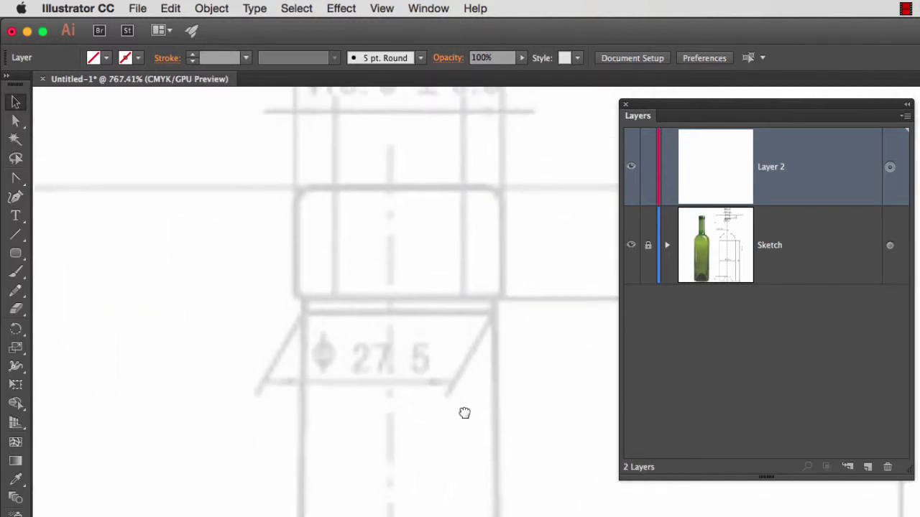
pyautogui.press('a')
pyautogui.click(17, 178)
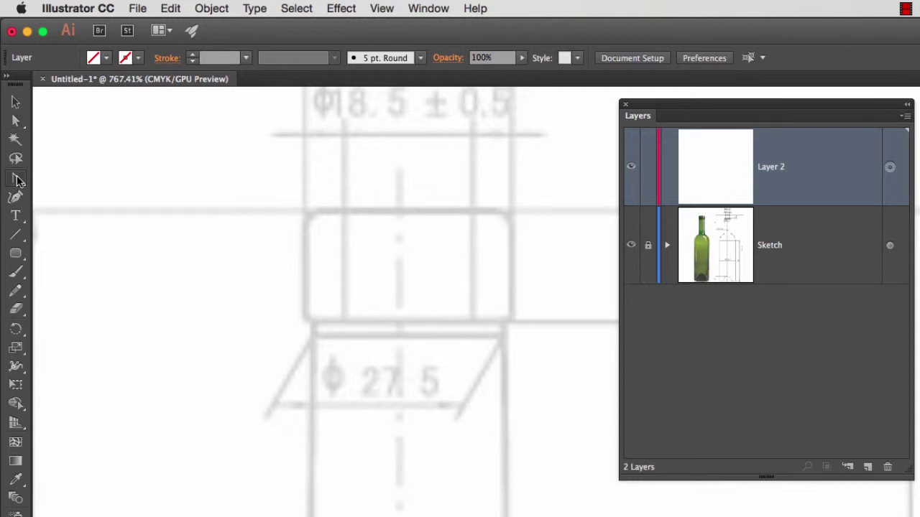
pyautogui.moveTo(18, 178); pyautogui.dragTo(207, 206)
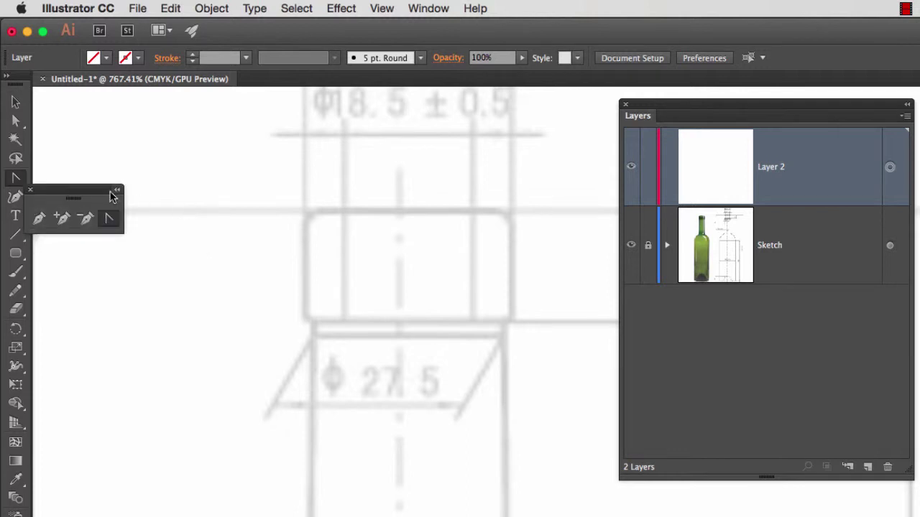
pyautogui.moveTo(96, 188); pyautogui.dragTo(156, 106)
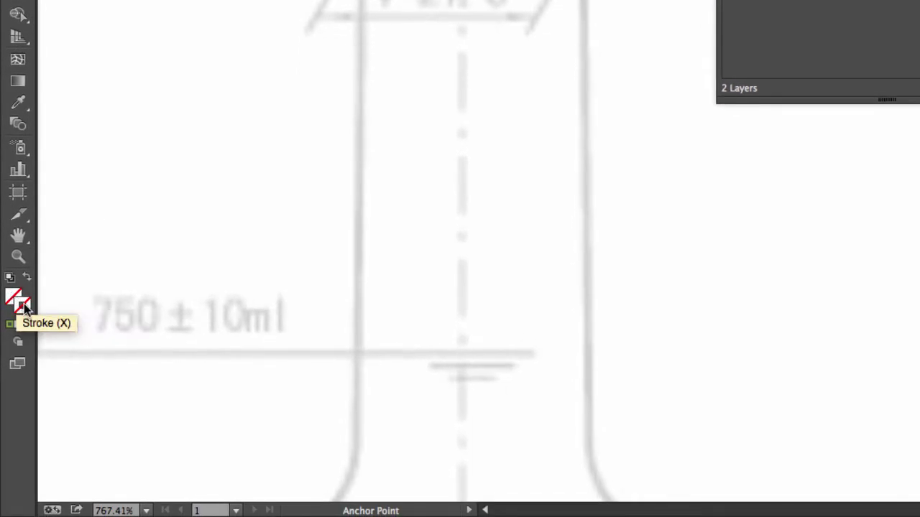
pyautogui.click(26, 306)
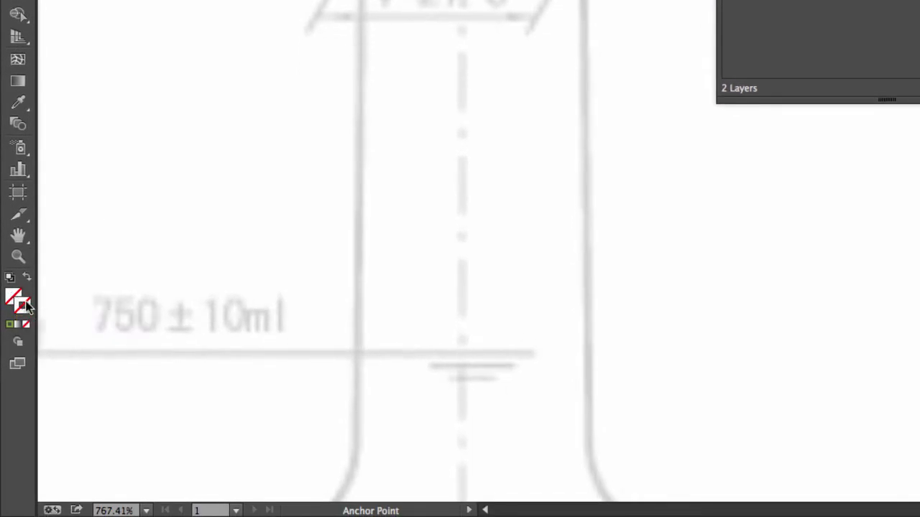
pyautogui.click(10, 325)
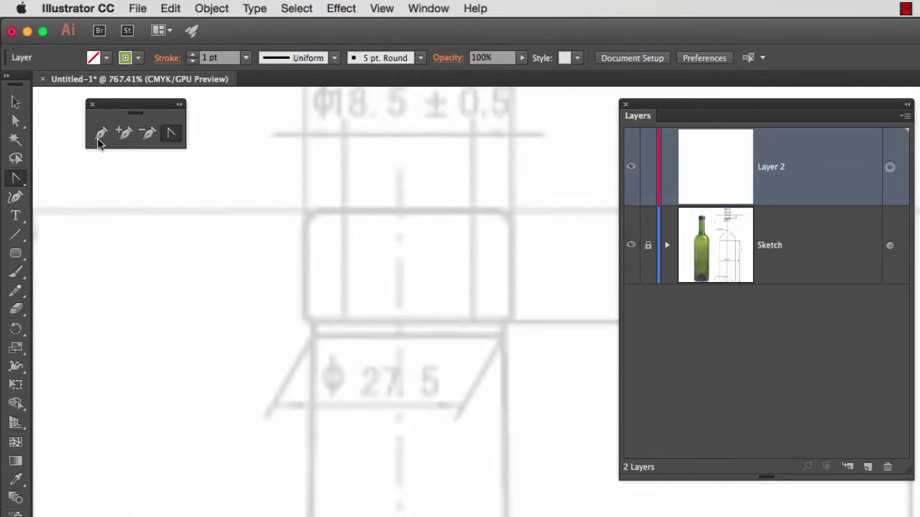
# - Pen-trace from the cap's top centre across its top, around both left corners, toward the neck
pyautogui.click(101, 134)
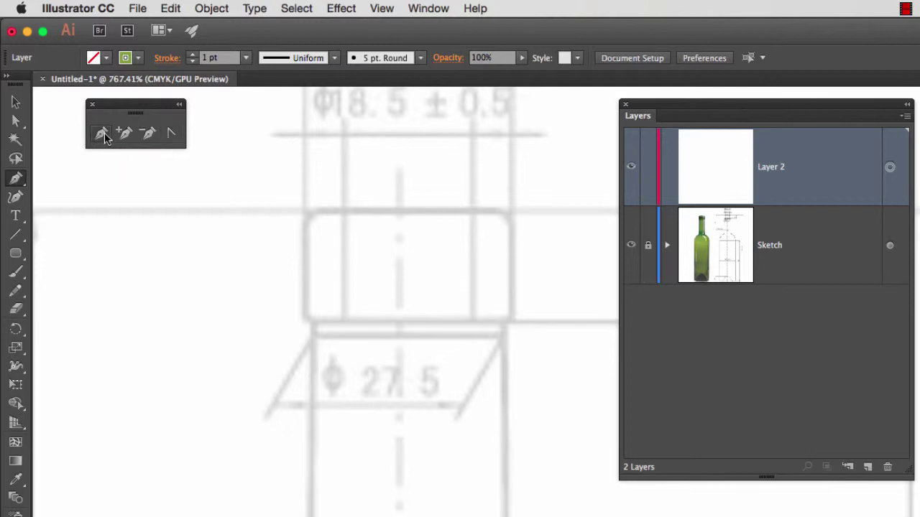
pyautogui.click(400, 209)
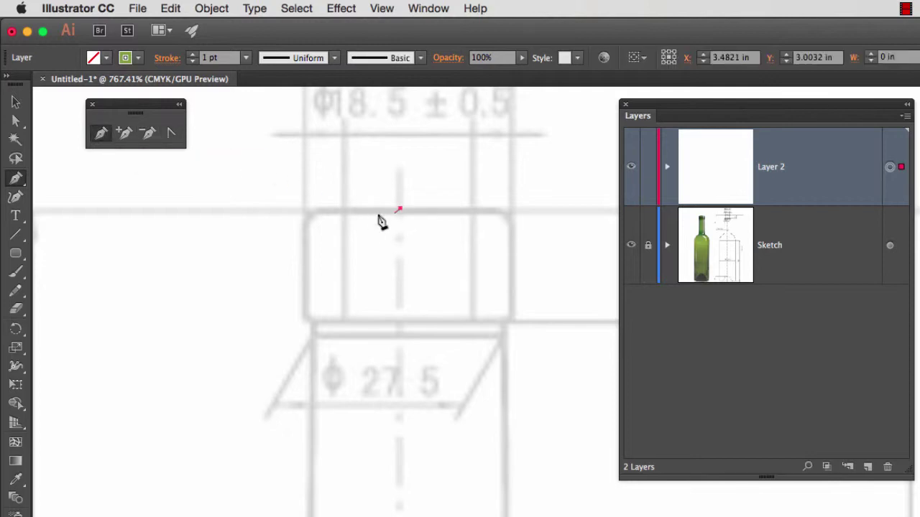
pyautogui.click(324, 210)
pyautogui.click(304, 209)
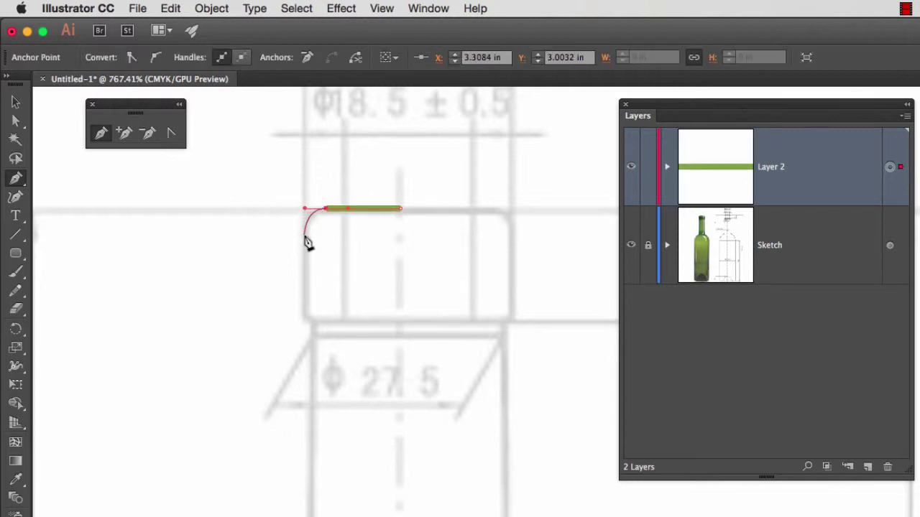
pyautogui.moveTo(305, 237); pyautogui.dragTo(304, 249)
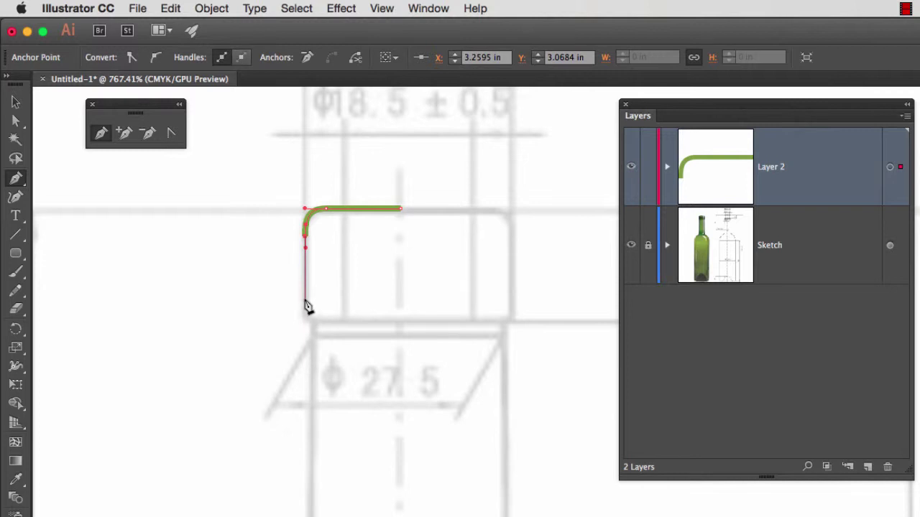
pyautogui.click(304, 294)
pyautogui.moveTo(303, 311)
pyautogui.mouseDown()
pyautogui.moveTo(318, 327)
pyautogui.moveTo(312, 322)
pyautogui.mouseUp()
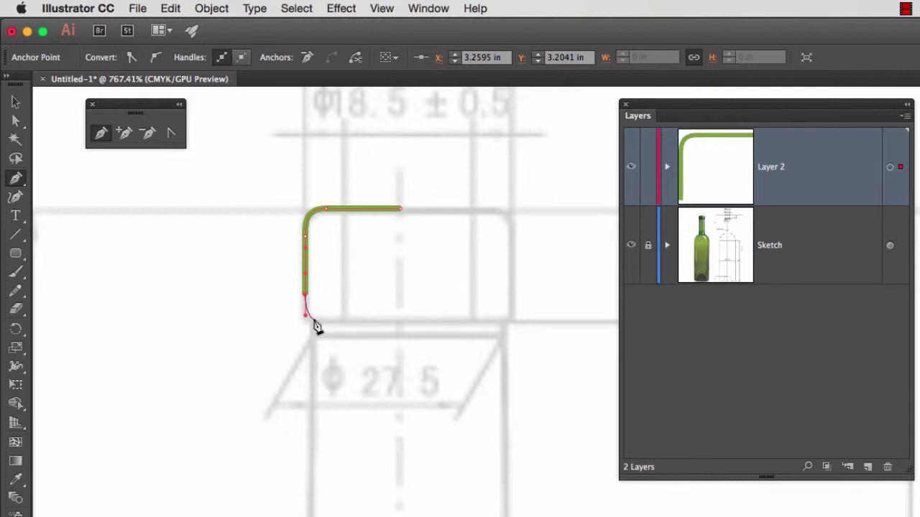
pyautogui.click(307, 316)
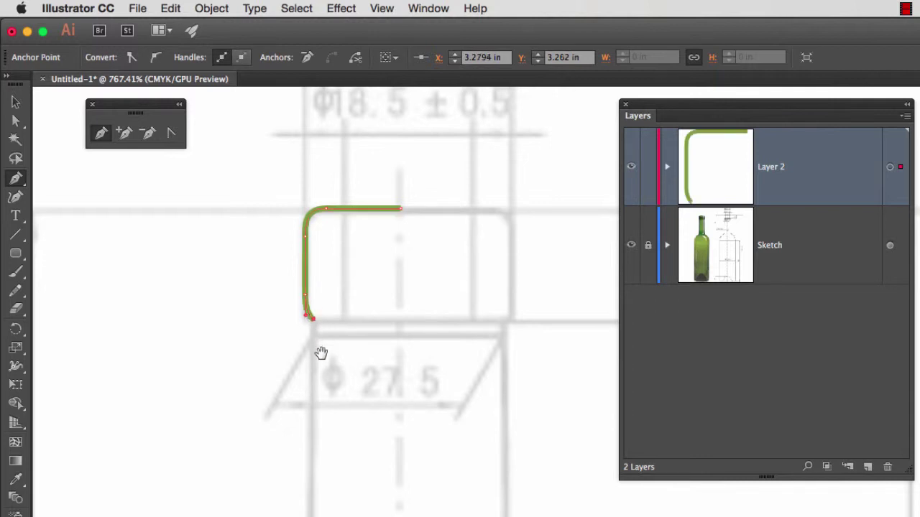
pyautogui.moveTo(330, 510); pyautogui.dragTo(326, 277)
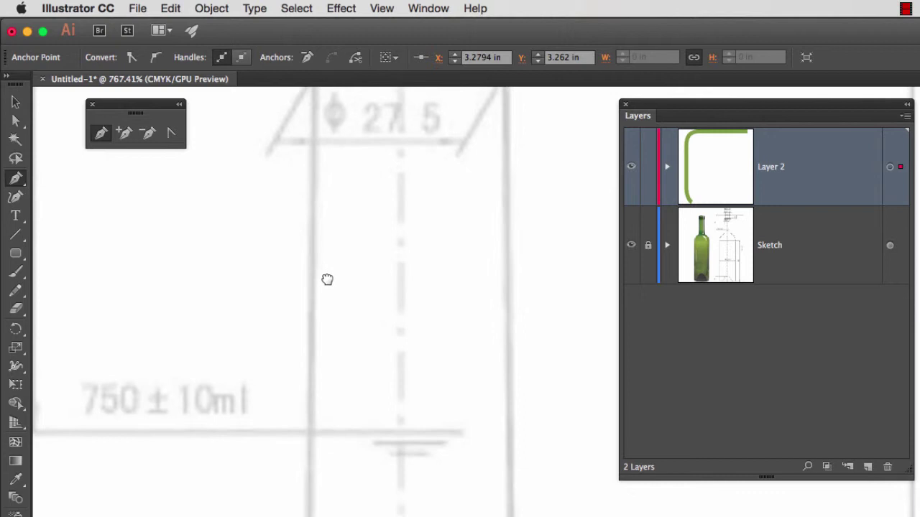
pyautogui.moveTo(335, 401); pyautogui.dragTo(338, 252)
pyautogui.moveTo(341, 316); pyautogui.dragTo(323, 337)
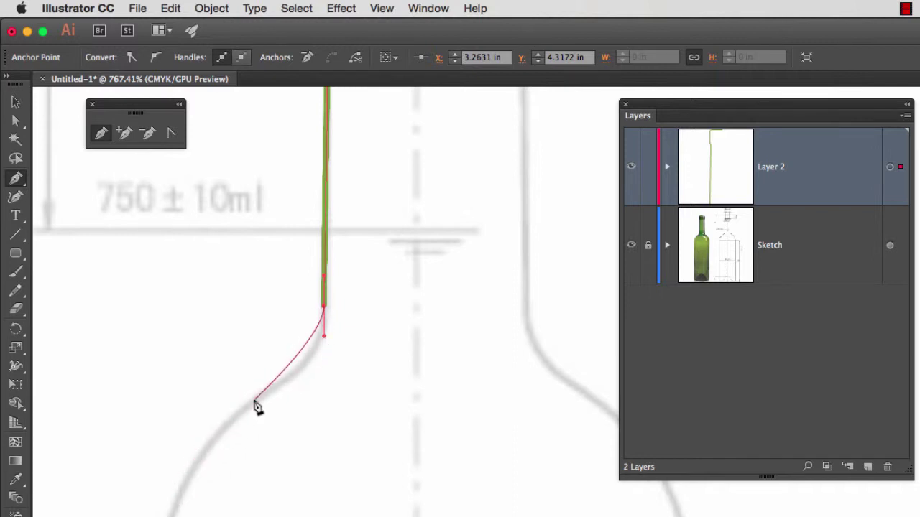
# - Curve the outline through the bottle's shoulder down toward the body
pyautogui.moveTo(255, 401); pyautogui.dragTo(199, 438)
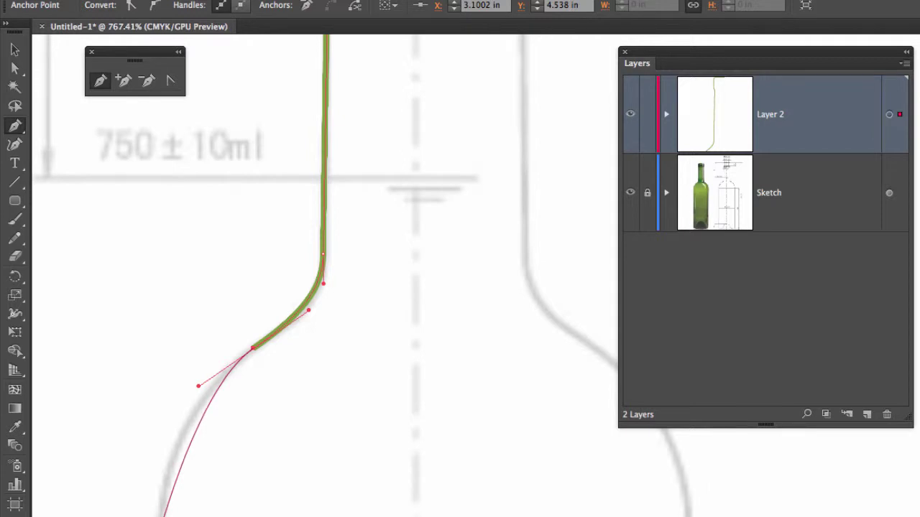
pyautogui.moveTo(159, 516); pyautogui.dragTo(159, 516)
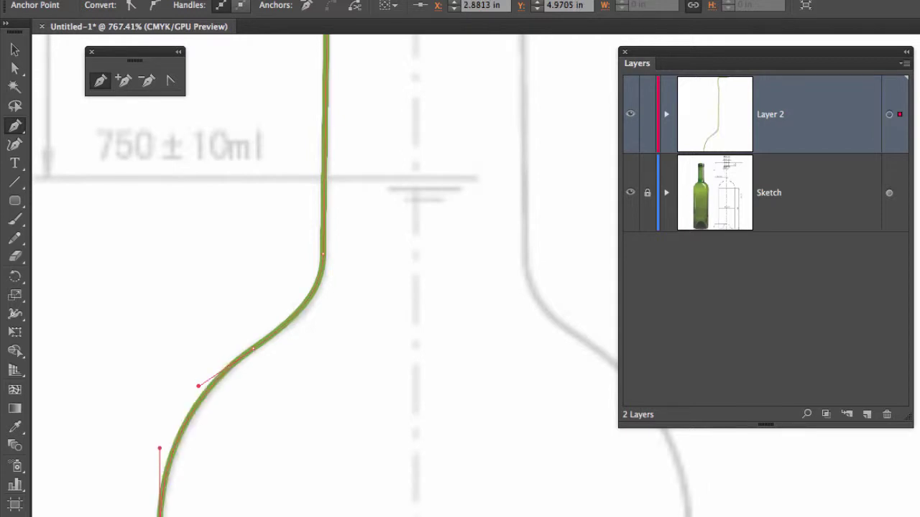
pyautogui.moveTo(221, 457); pyautogui.dragTo(193, 150)
pyautogui.moveTo(191, 411); pyautogui.dragTo(353, 347)
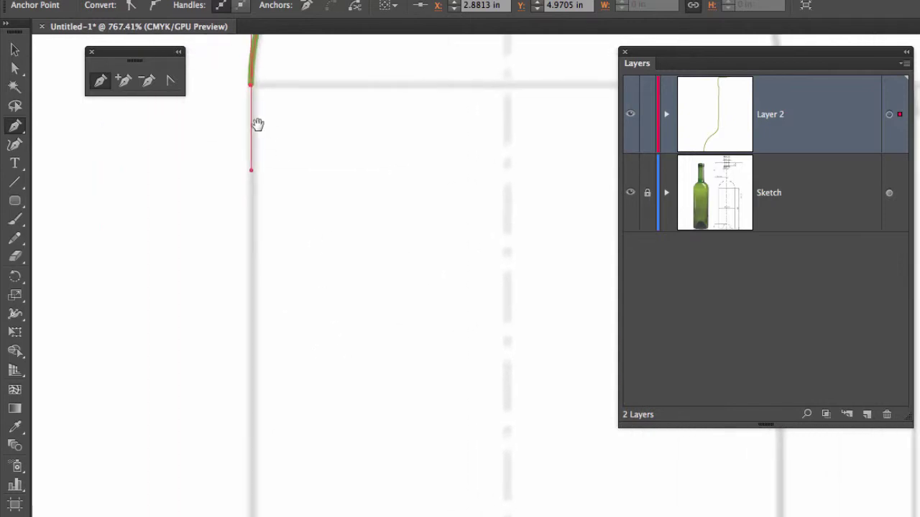
pyautogui.scroll(-10, 277, 424)
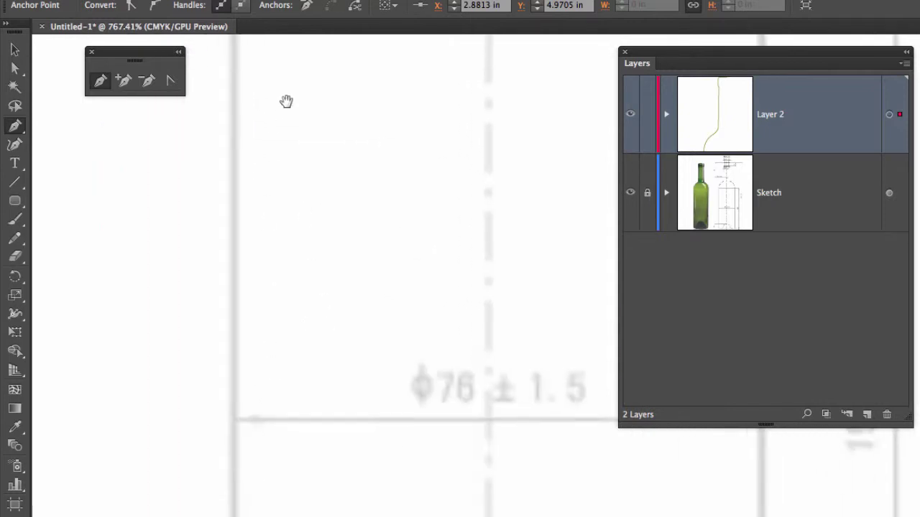
pyautogui.scroll(-3, 281, 353)
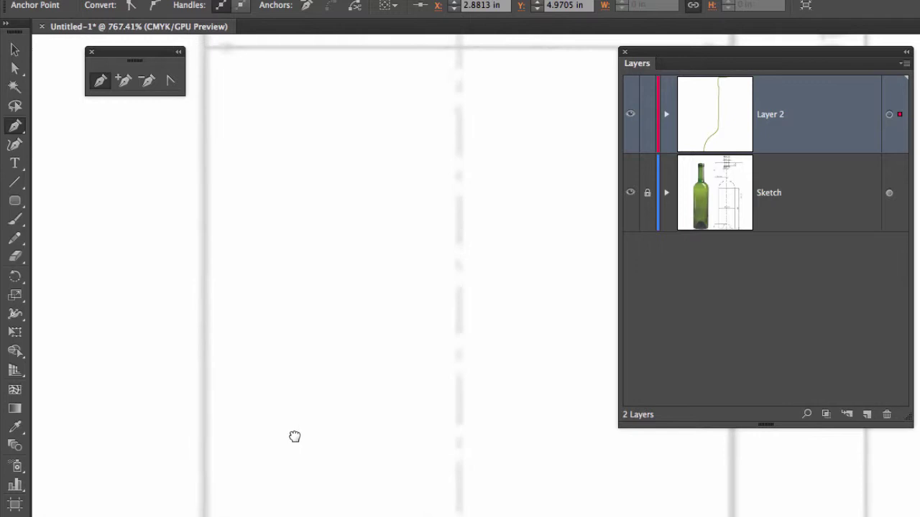
pyautogui.scroll(-5, 260, 273)
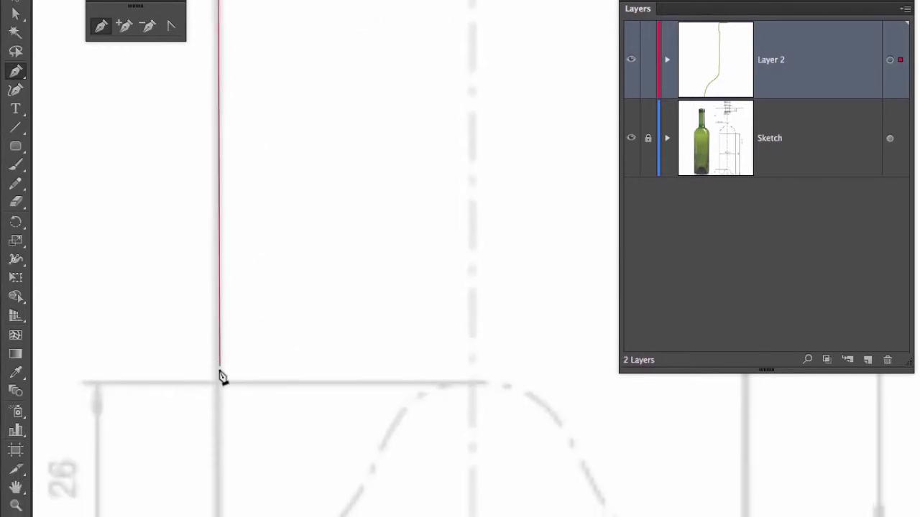
pyautogui.scroll(-5, 238, 242)
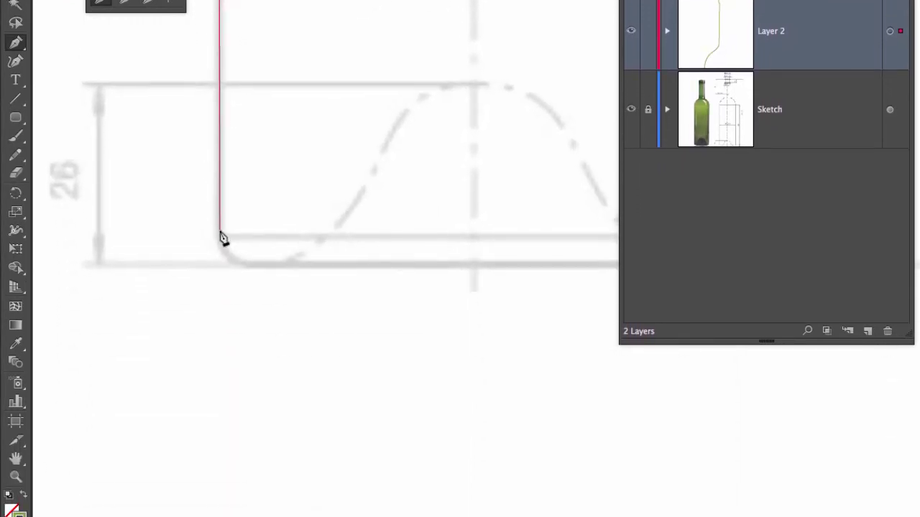
# - Run the outline down the body side, round the bottom corner and curve the punt to the centre line
pyautogui.click(219, 230)
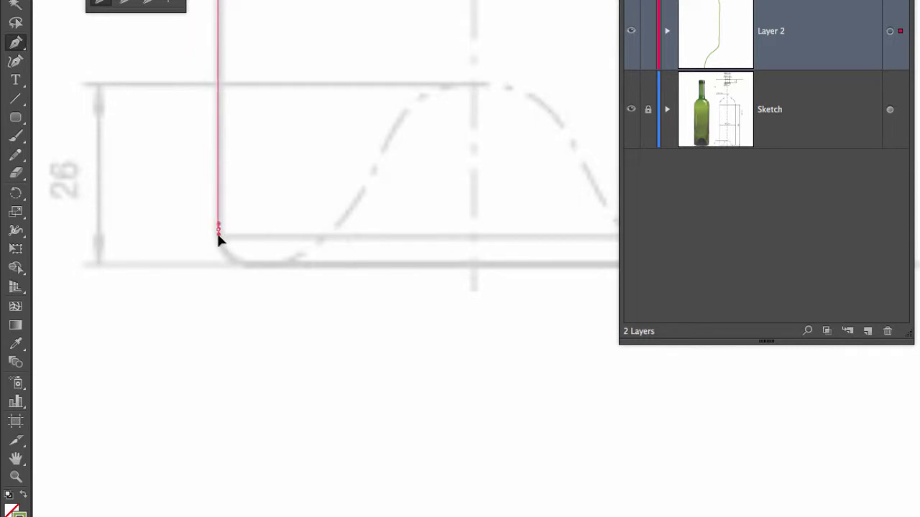
pyautogui.click(218, 251)
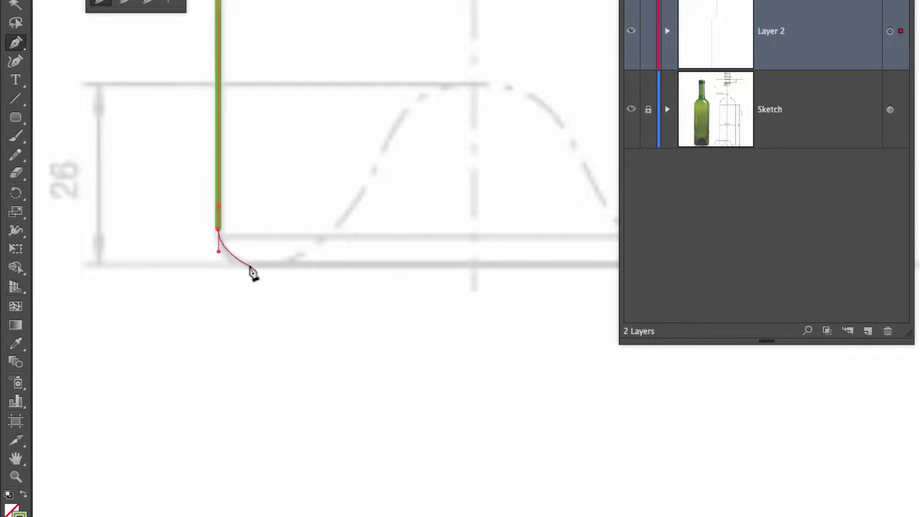
pyautogui.moveTo(281, 268); pyautogui.dragTo(297, 265)
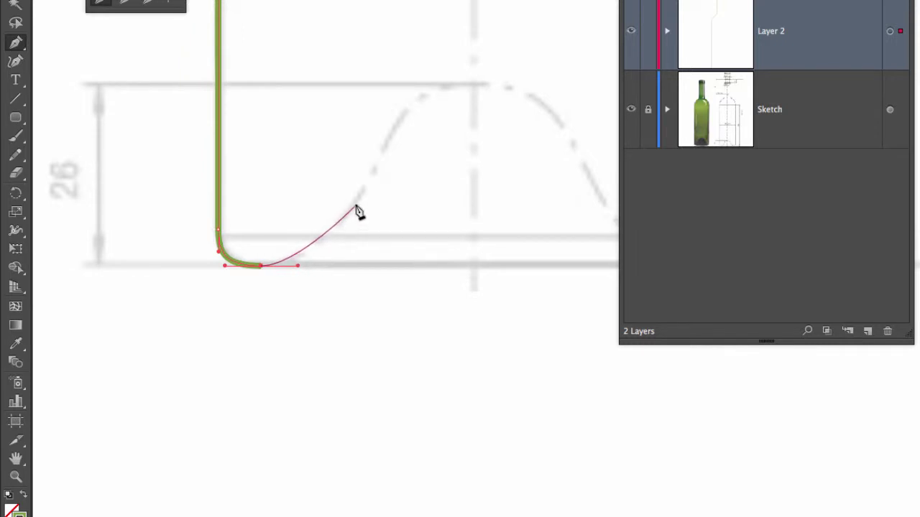
pyautogui.moveTo(354, 204)
pyautogui.mouseDown()
pyautogui.moveTo(389, 149)
pyautogui.moveTo(385, 159)
pyautogui.mouseUp()
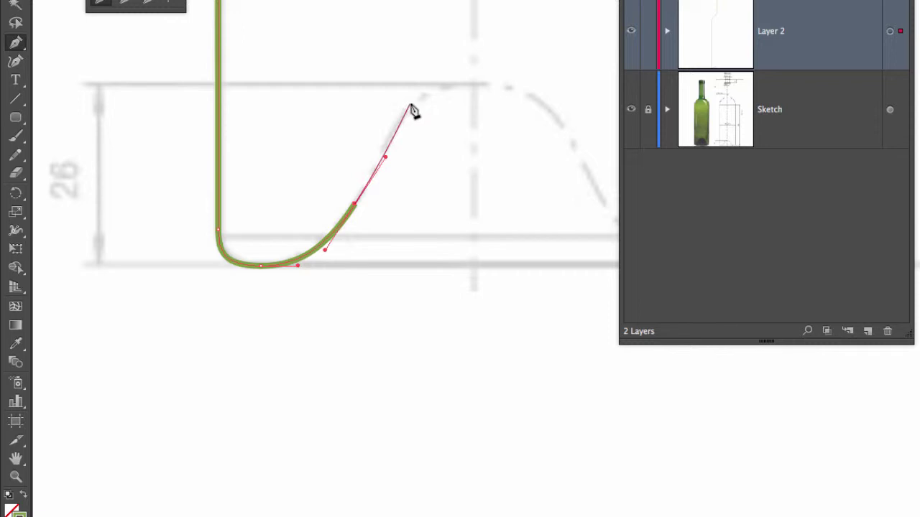
pyautogui.moveTo(410, 104); pyautogui.dragTo(435, 83)
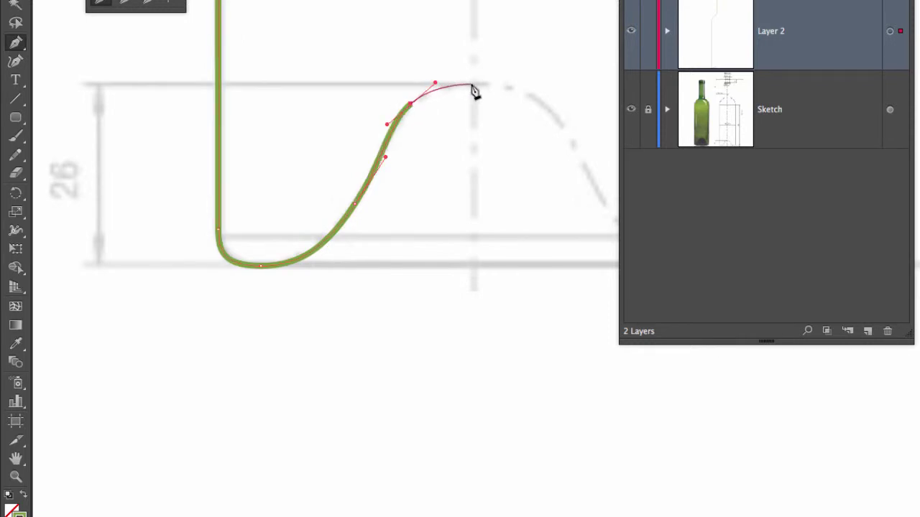
pyautogui.click(471, 84)
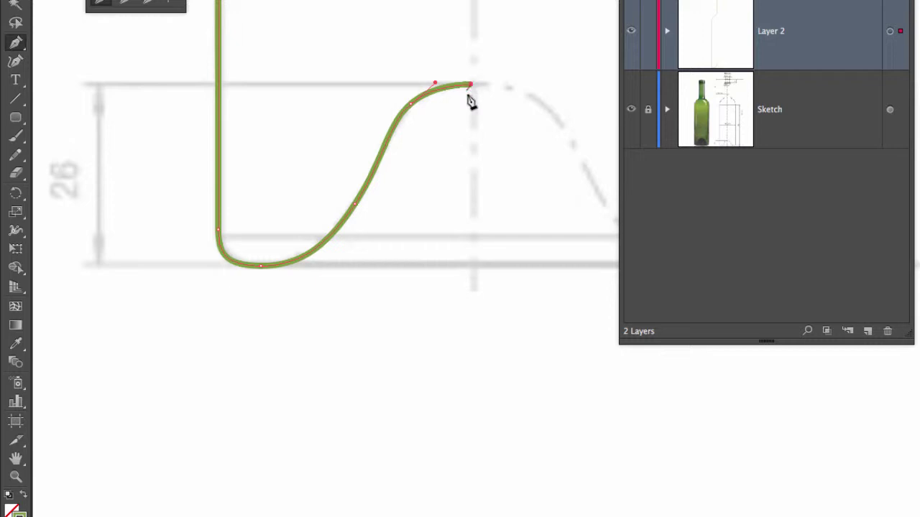
# - End the path and drag the shoulder's middle anchor handle so the curve flows smoothly into the neck
pyautogui.press('ctrl')
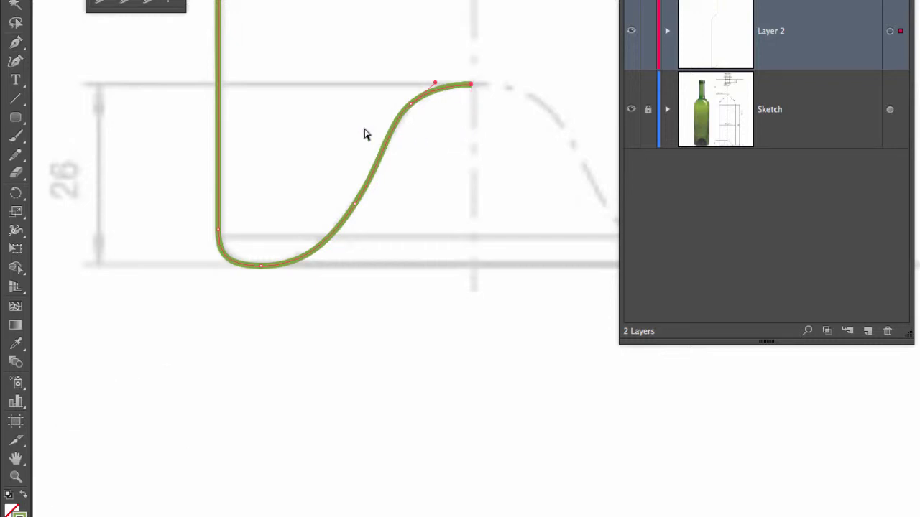
pyautogui.moveTo(288, 96); pyautogui.dragTo(297, 446)
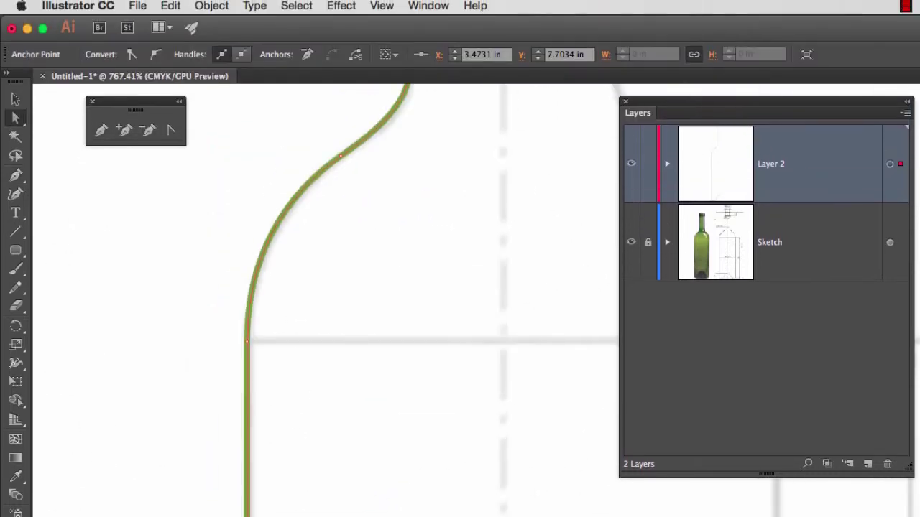
pyautogui.click(335, 253)
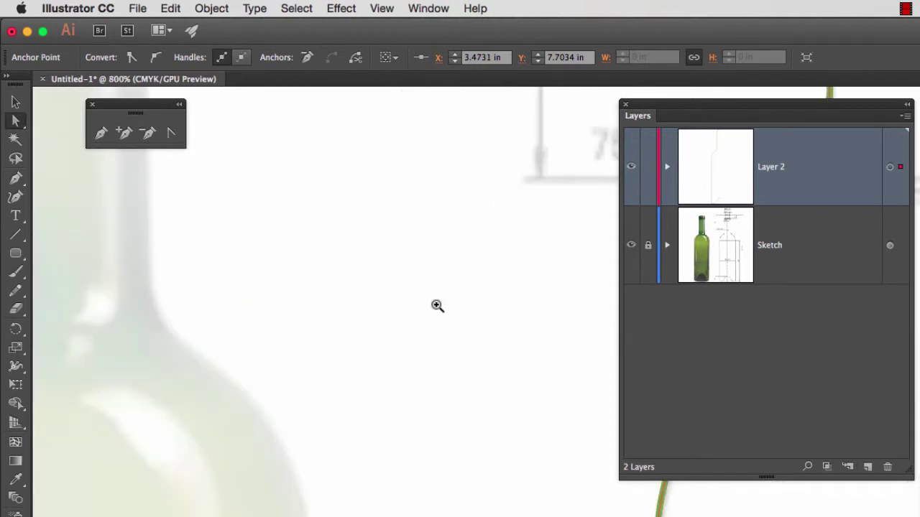
pyautogui.moveTo(436, 306)
pyautogui.mouseDown()
pyautogui.moveTo(342, 284)
pyautogui.moveTo(436, 292)
pyautogui.mouseUp()
pyautogui.scroll(-3, 435, 293)
pyautogui.moveTo(366, 222); pyautogui.dragTo(483, 265)
pyautogui.moveTo(436, 246); pyautogui.dragTo(438, 247)
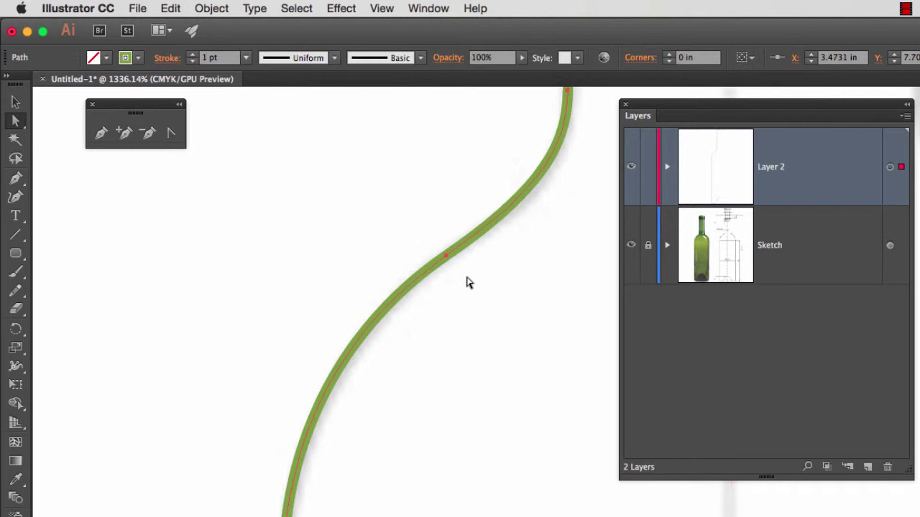
pyautogui.click(433, 244)
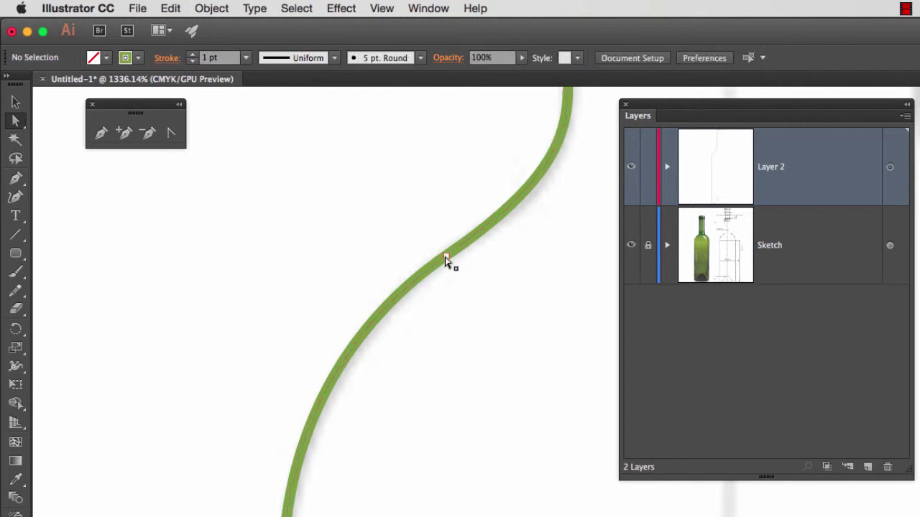
pyautogui.click(447, 259)
pyautogui.moveTo(504, 203); pyautogui.dragTo(364, 348)
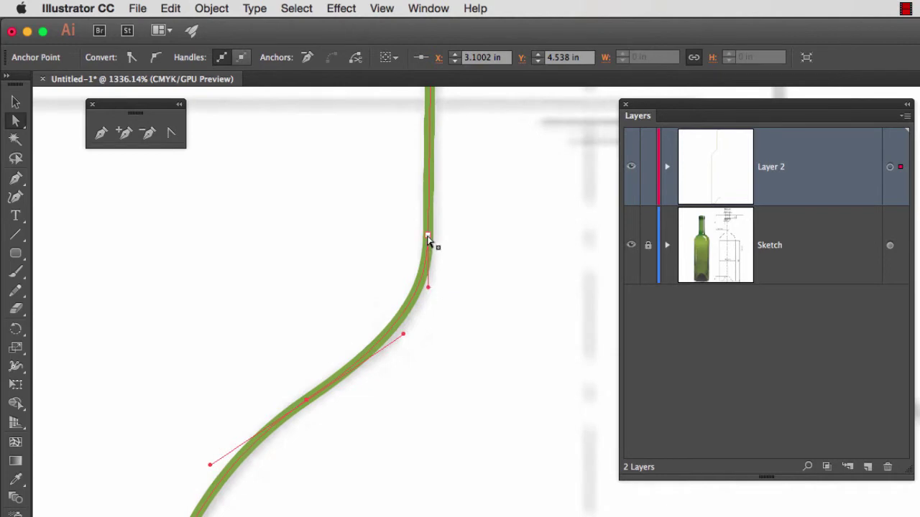
pyautogui.moveTo(433, 240); pyautogui.dragTo(426, 299)
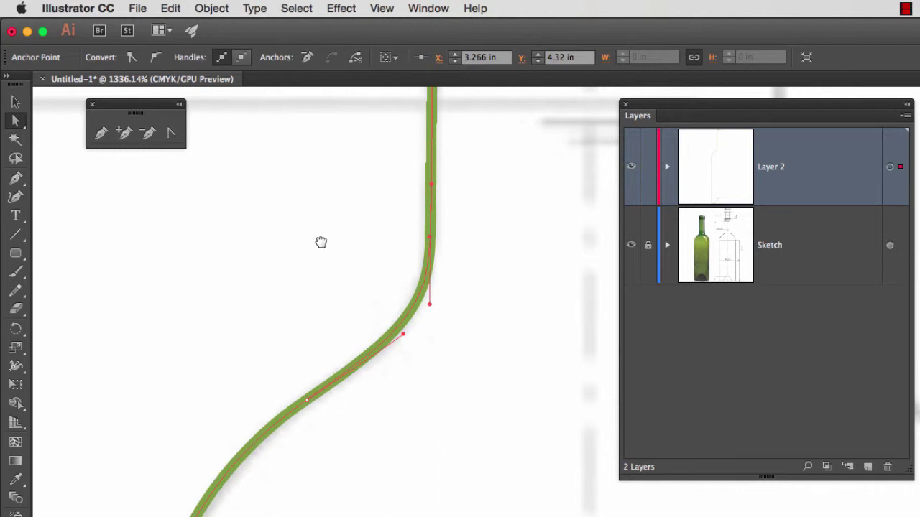
# - Zoom and pan to the lip outline at the top of the neck
pyautogui.scroll(10, 320, 242)
pyautogui.moveTo(398, 385); pyautogui.dragTo(524, 349)
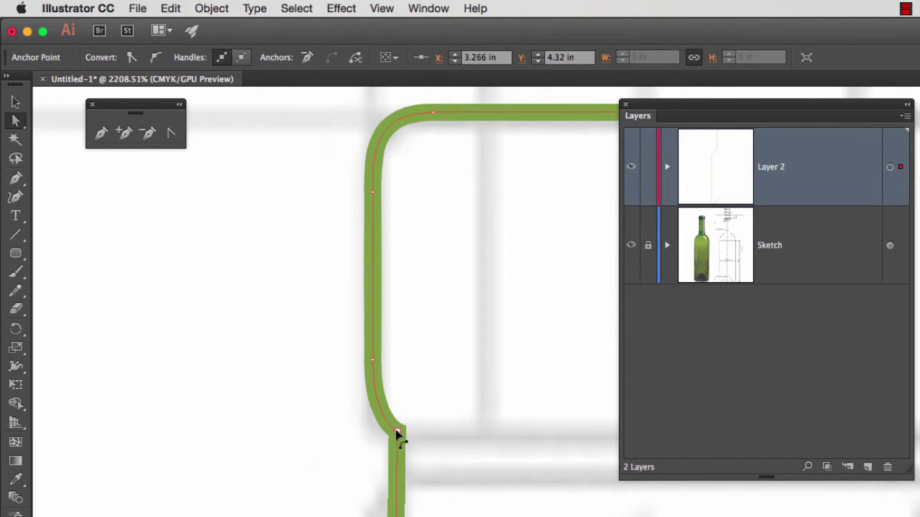
pyautogui.moveTo(407, 181); pyautogui.dragTo(249, 251)
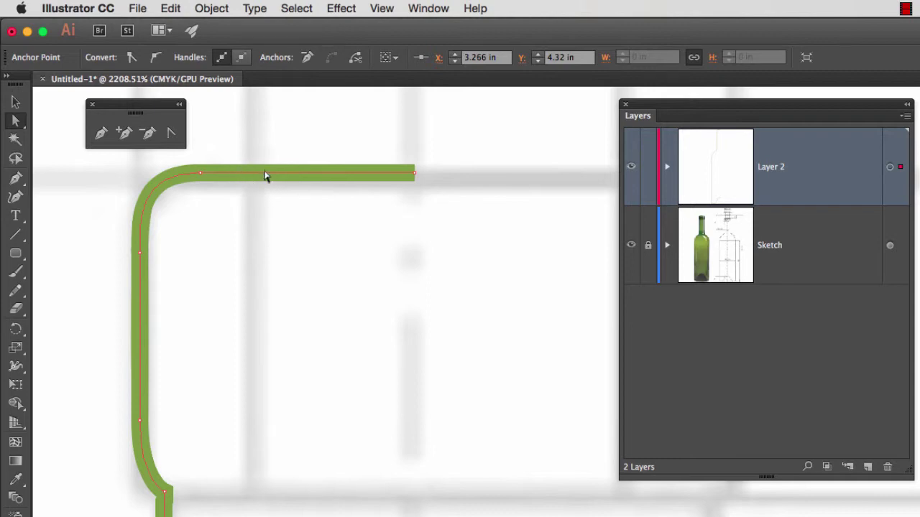
# - Use the Add Anchor Point tool to place an extra anchor partway down the lip's right edge
pyautogui.click(125, 135)
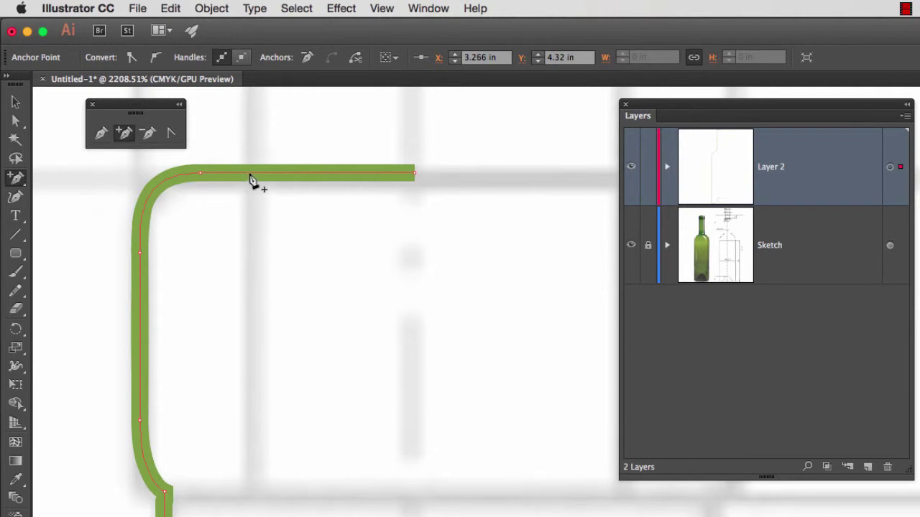
pyautogui.press('super+shift+a')
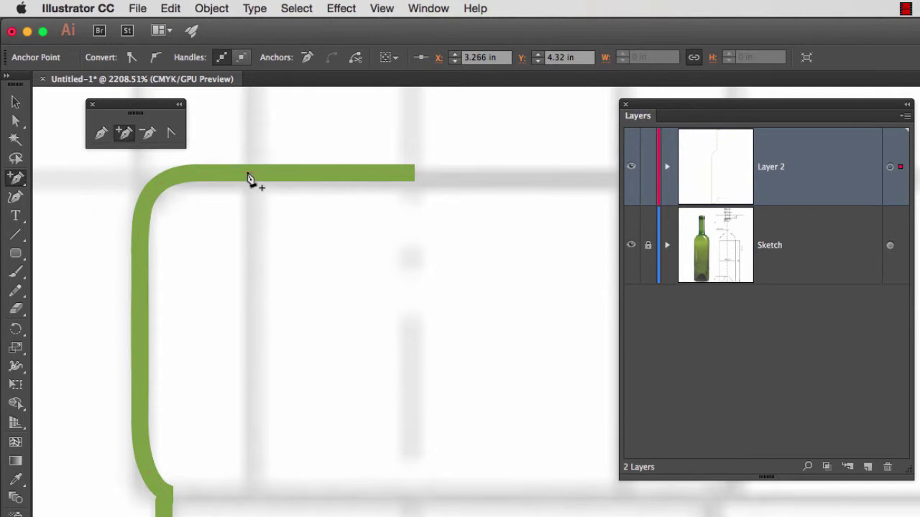
pyautogui.press('a')
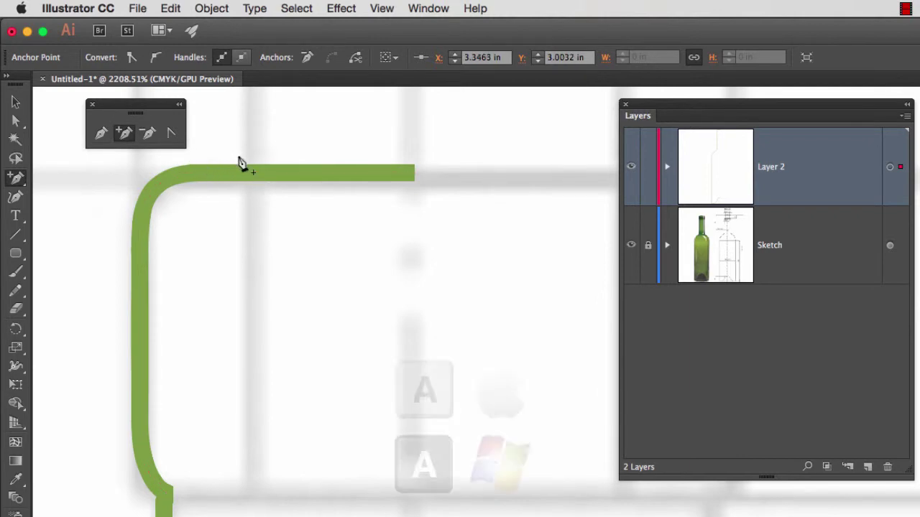
pyautogui.moveTo(292, 120)
pyautogui.mouseDown()
pyautogui.moveTo(425, 192)
pyautogui.moveTo(369, 372)
pyautogui.moveTo(284, 479)
pyautogui.moveTo(255, 493)
pyautogui.mouseUp()
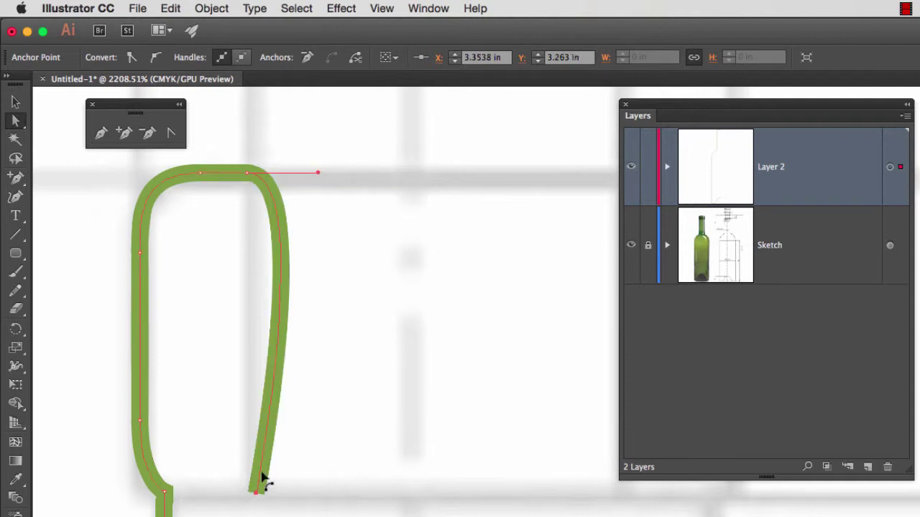
pyautogui.click(124, 134)
pyautogui.click(280, 241)
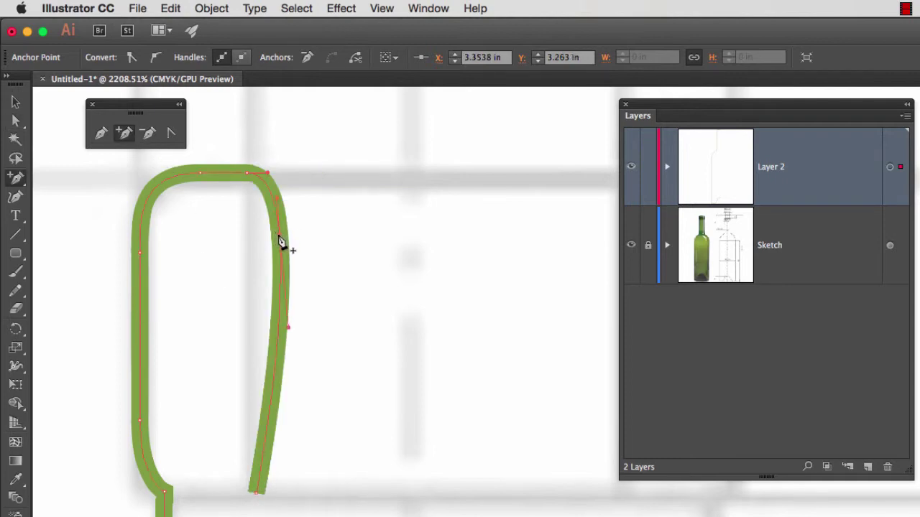
pyautogui.press('a')
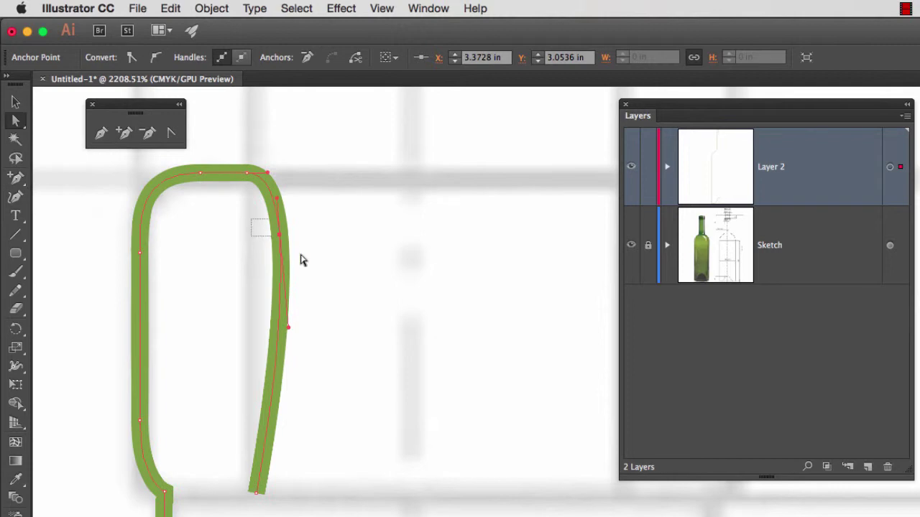
# - Pull curve handles from the right-edge anchor and align the bottom anchor so the edge runs vertically
pyautogui.click(172, 135)
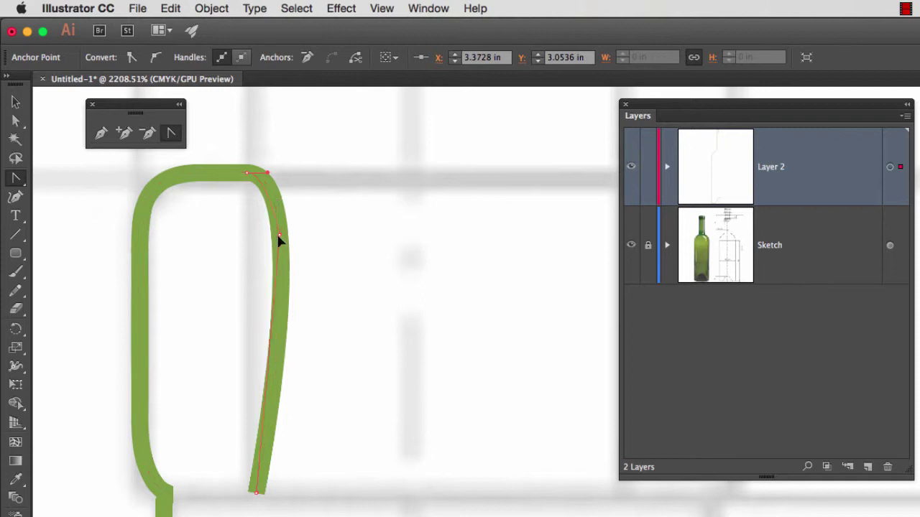
pyautogui.moveTo(279, 235); pyautogui.dragTo(281, 177)
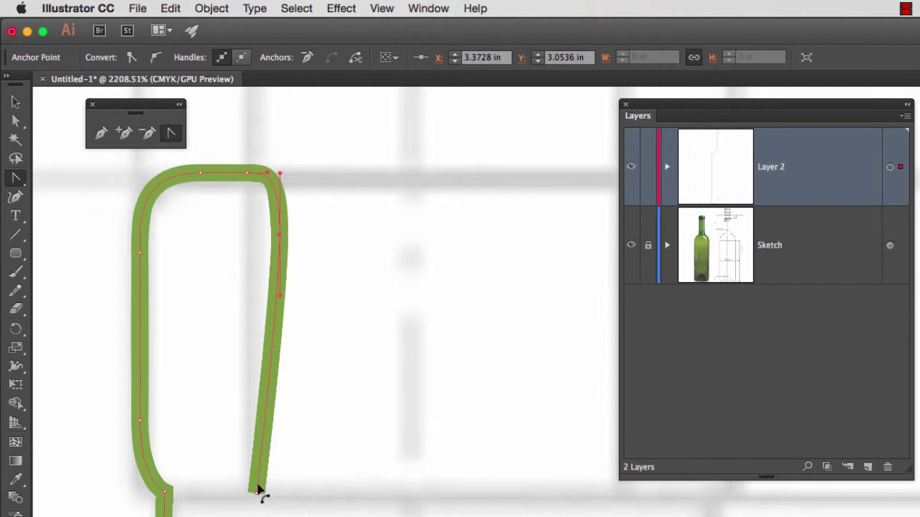
pyautogui.press('a')
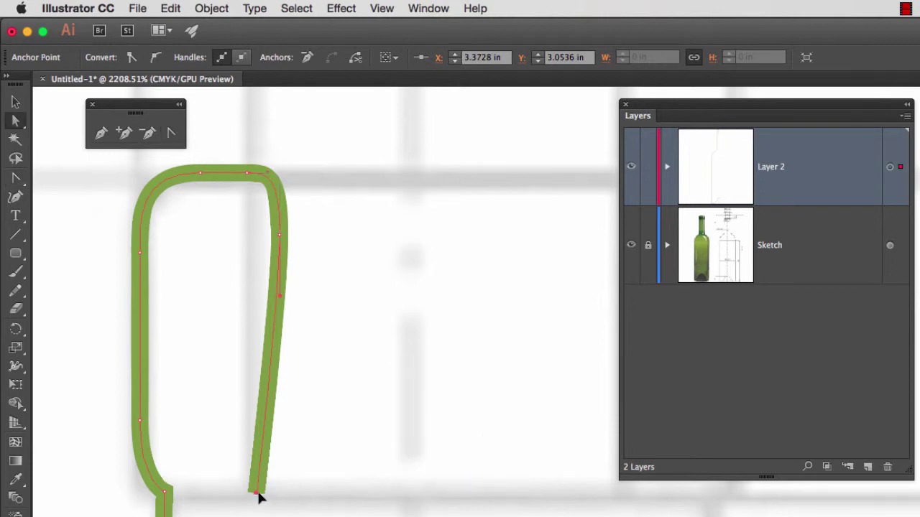
pyautogui.moveTo(257, 494); pyautogui.dragTo(281, 493)
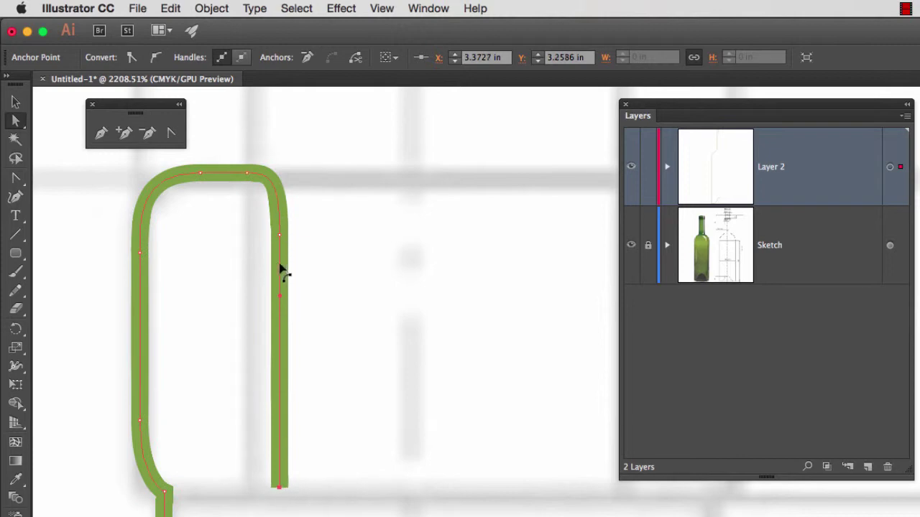
# - Shift the lip's right-side anchors outward, then back into a straight vertical edge
pyautogui.moveTo(253, 226); pyautogui.dragTo(287, 503)
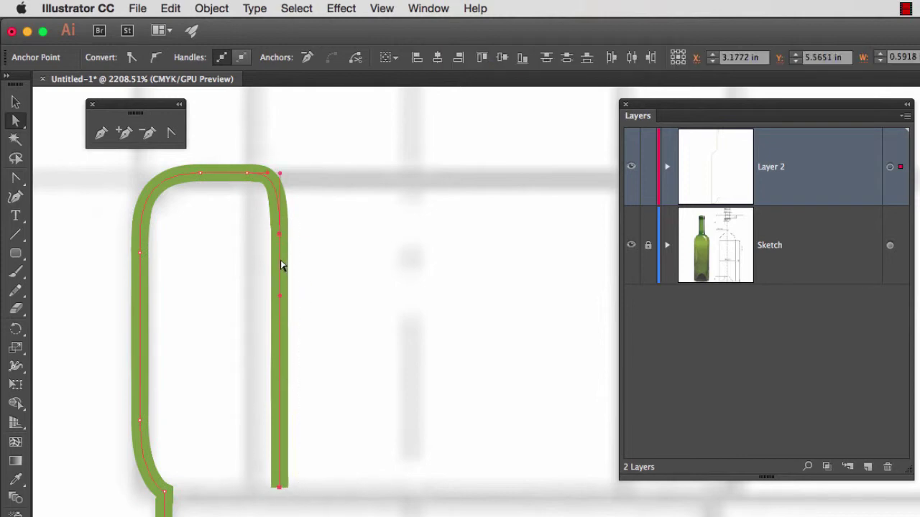
pyautogui.moveTo(279, 237); pyautogui.dragTo(296, 232)
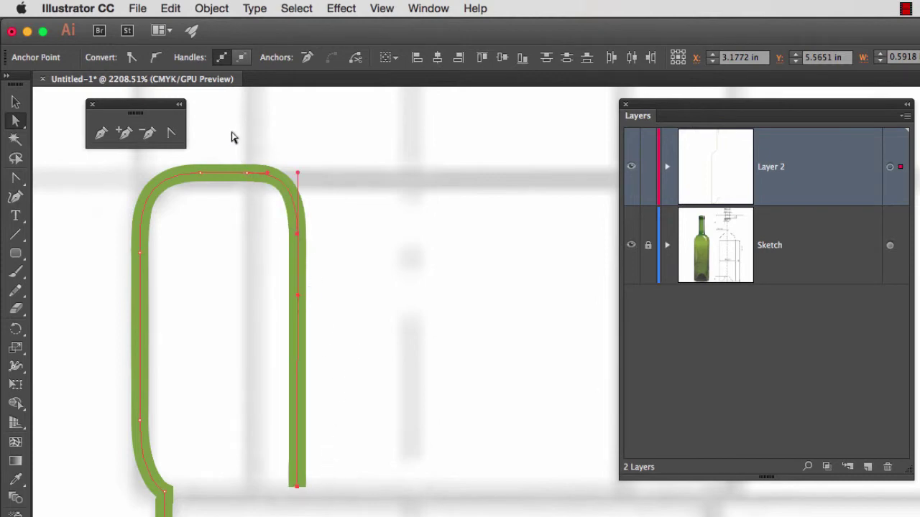
pyautogui.moveTo(231, 137); pyautogui.dragTo(384, 514)
pyautogui.moveTo(297, 237); pyautogui.dragTo(284, 235)
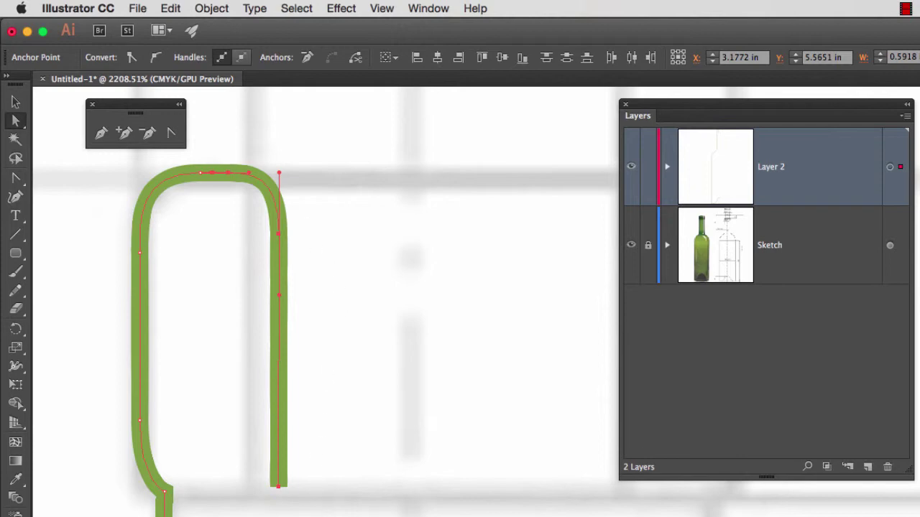
# - Zoom out to the whole bottle and marquee-select the traced half-profile path
pyautogui.click(350, 429)
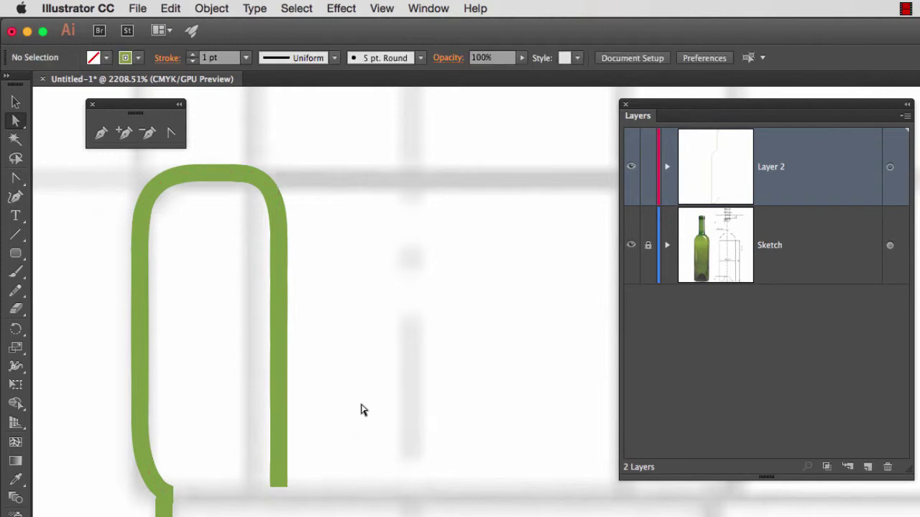
pyautogui.keyDown('alt'); pyautogui.click(361, 404); pyautogui.keyUp('alt')
pyautogui.keyDown('alt'); pyautogui.click(197, 390); pyautogui.keyUp('alt')
pyautogui.keyDown('alt'); pyautogui.click(373, 386); pyautogui.keyUp('alt')
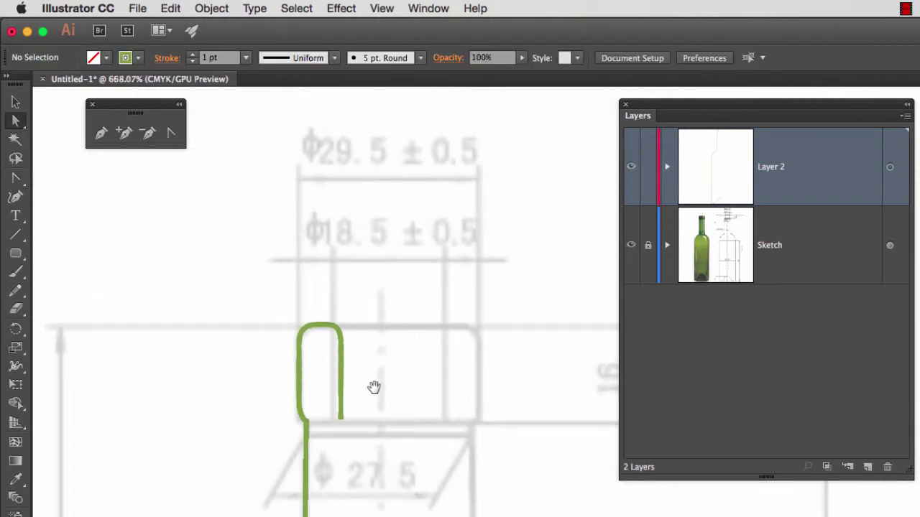
pyautogui.moveTo(374, 385); pyautogui.dragTo(355, 100)
pyautogui.moveTo(436, 275); pyautogui.dragTo(332, 260)
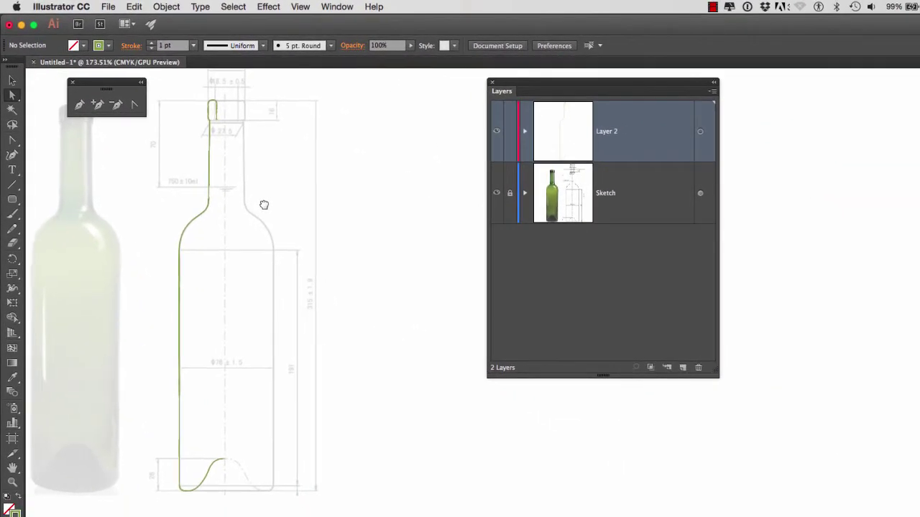
pyautogui.moveTo(264, 204); pyautogui.dragTo(264, 208)
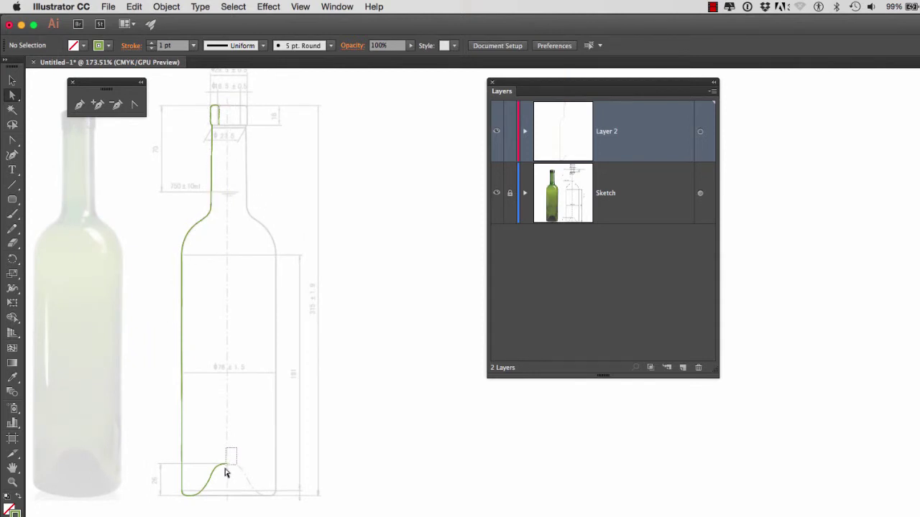
pyautogui.moveTo(225, 469); pyautogui.dragTo(230, 466)
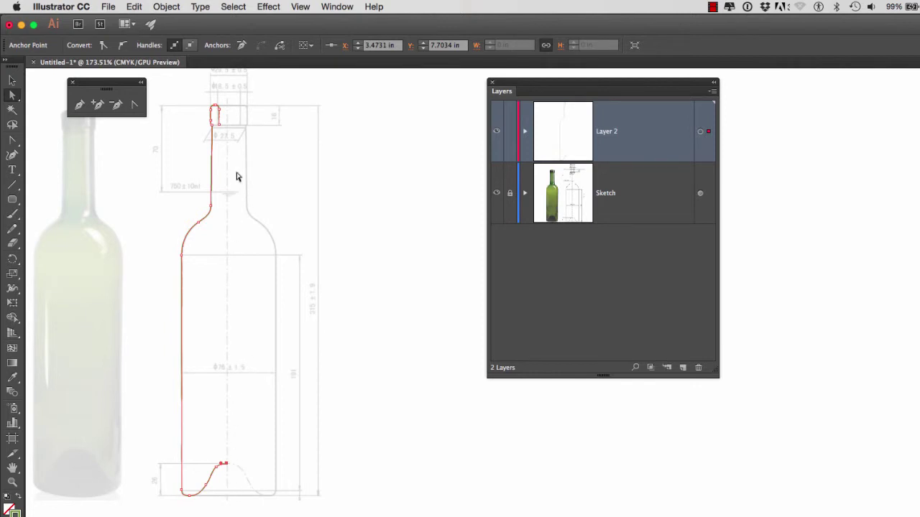
pyautogui.moveTo(305, 89); pyautogui.dragTo(163, 499)
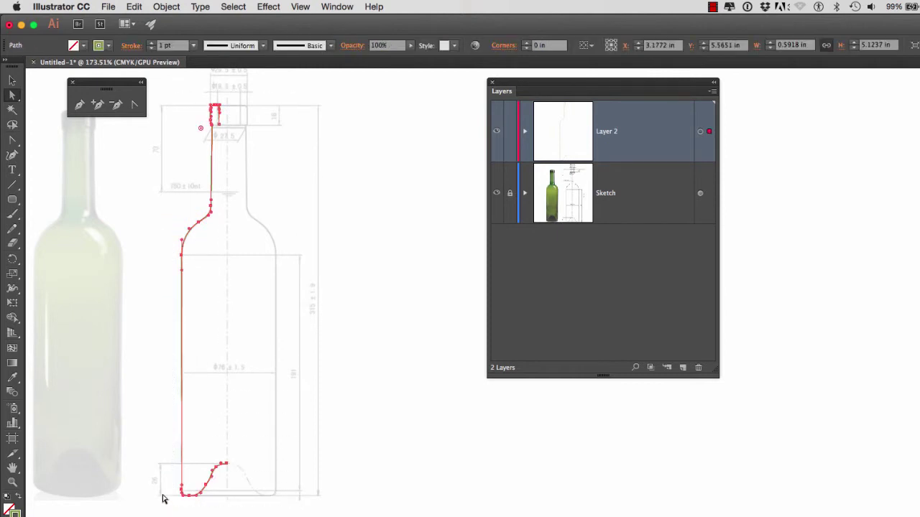
# - Hide the Sketch layer and panels, then apply Effect > 3D > Revolve to the profile
pyautogui.click(496, 193)
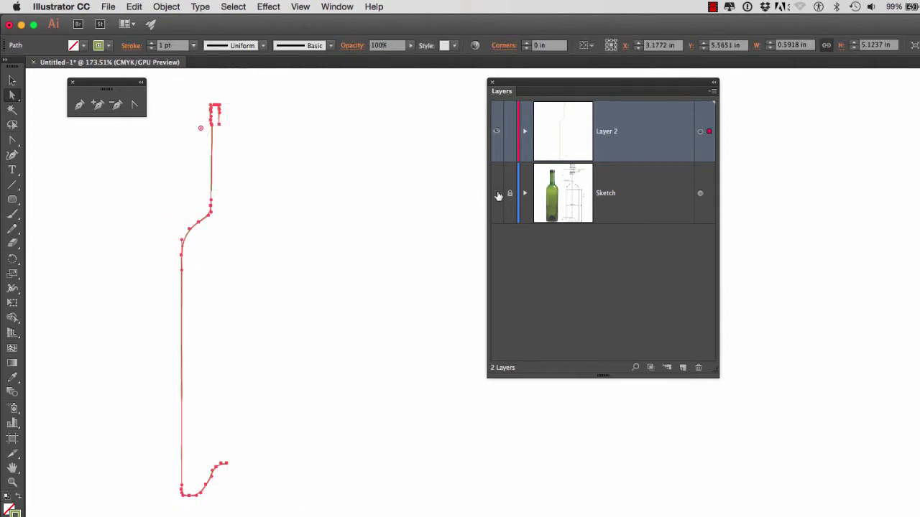
pyautogui.hotkey('shift', 'Tab')
pyautogui.click(268, 7)
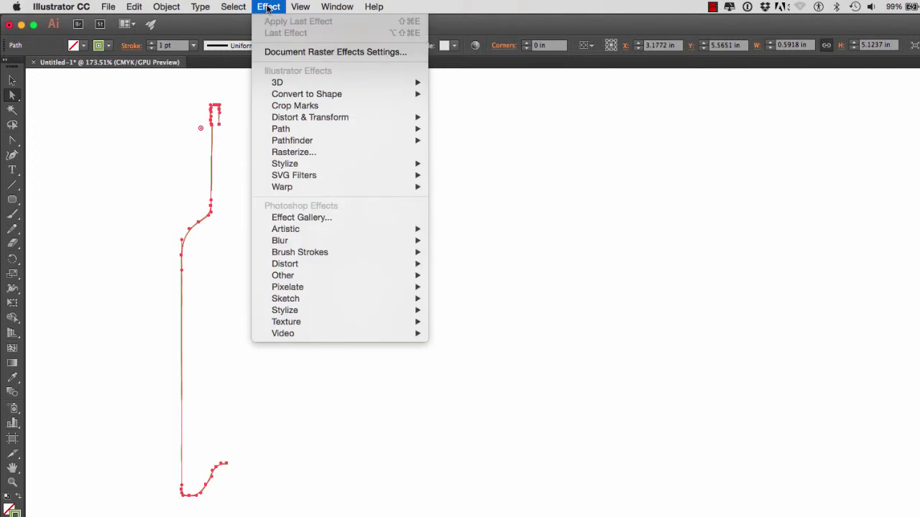
pyautogui.moveTo(284, 86)
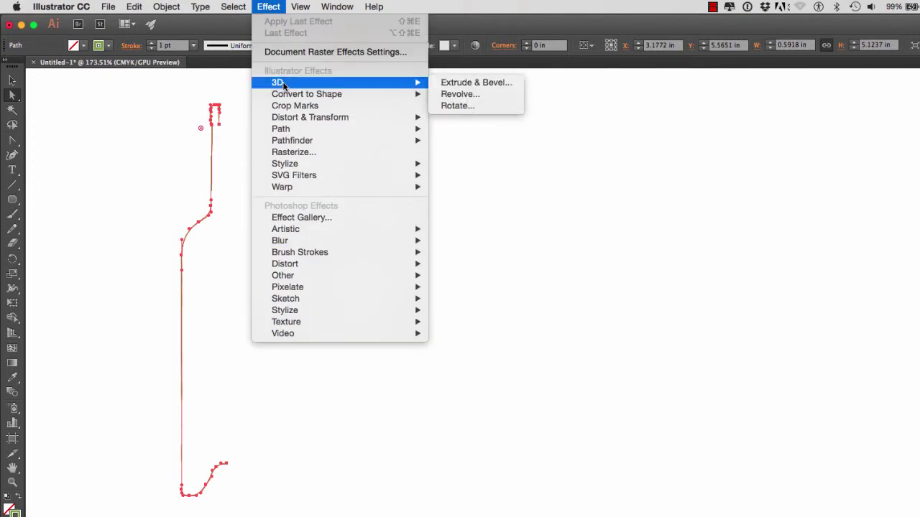
pyautogui.click(477, 96)
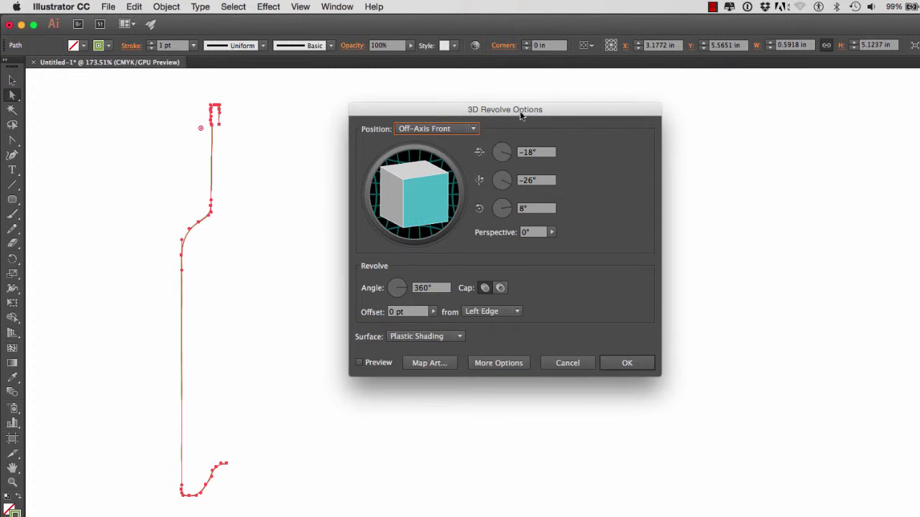
# - Turn on Preview and set the revolve Offset from Right Edge
pyautogui.click(359, 363)
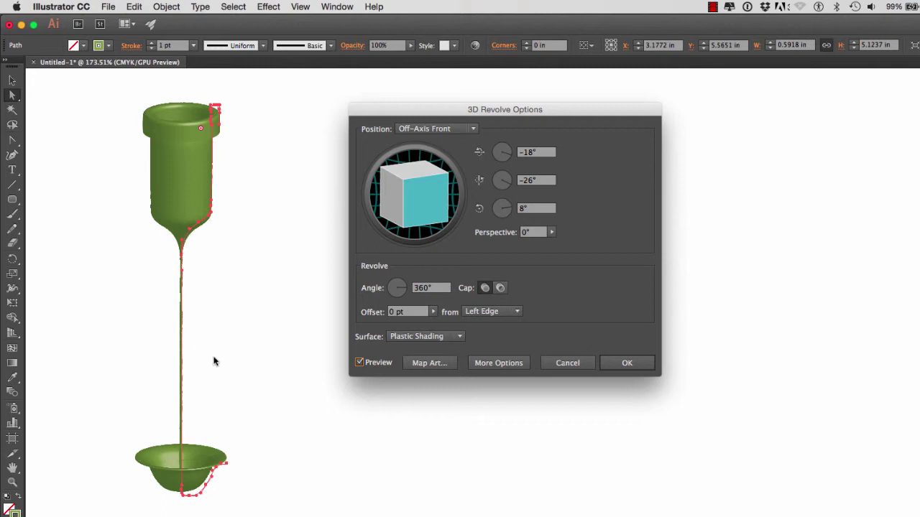
pyautogui.click(485, 314)
pyautogui.click(489, 323)
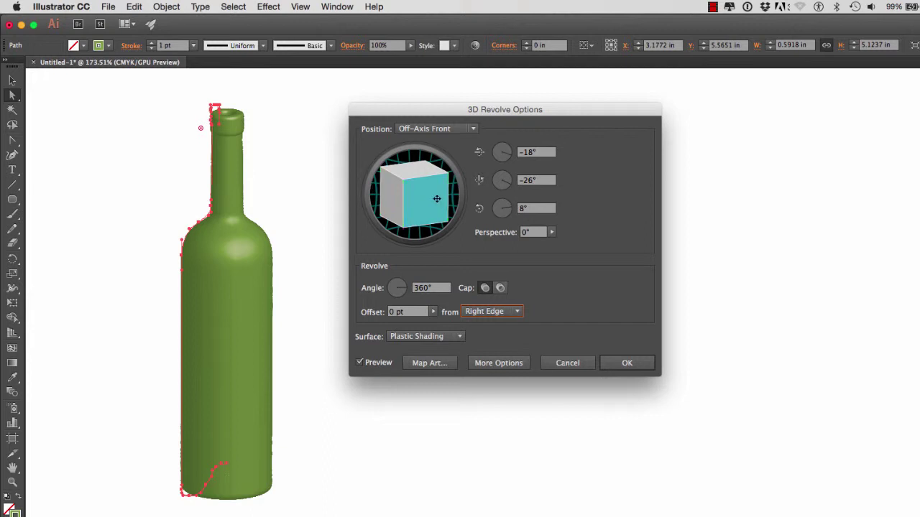
# - Drag the track-ball cube until the bottle's rotation reads -7°, -7°, 1°
pyautogui.moveTo(431, 197); pyautogui.dragTo(401, 198)
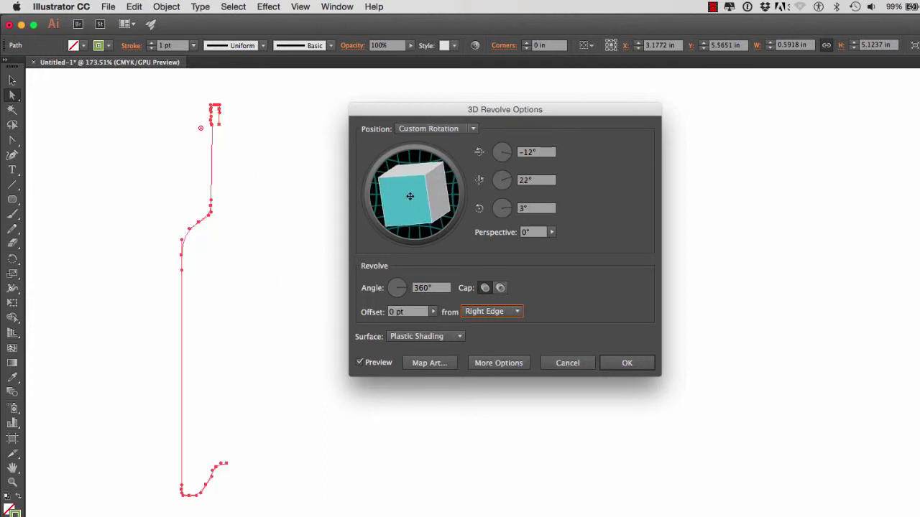
pyautogui.moveTo(442, 174); pyautogui.dragTo(454, 184)
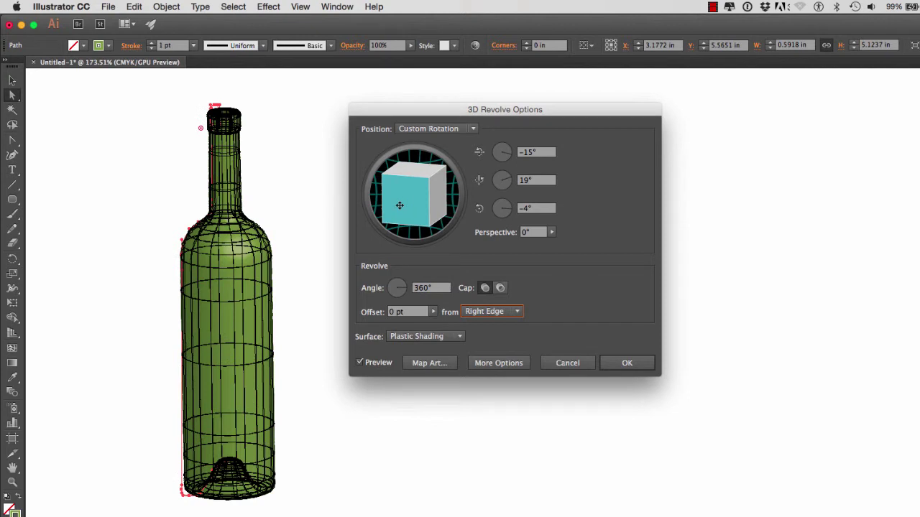
pyautogui.moveTo(400, 204)
pyautogui.mouseDown()
pyautogui.moveTo(431, 204)
pyautogui.moveTo(432, 189)
pyautogui.mouseUp()
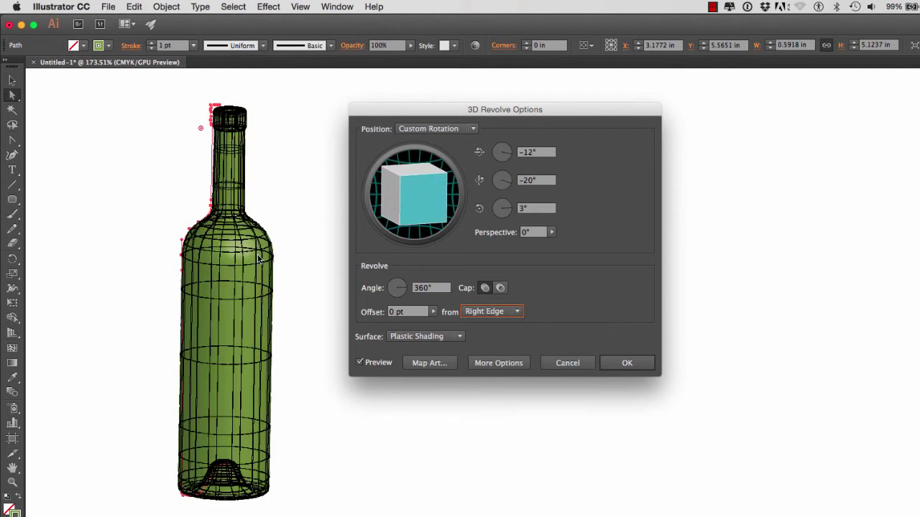
pyautogui.moveTo(431, 205); pyautogui.dragTo(390, 189)
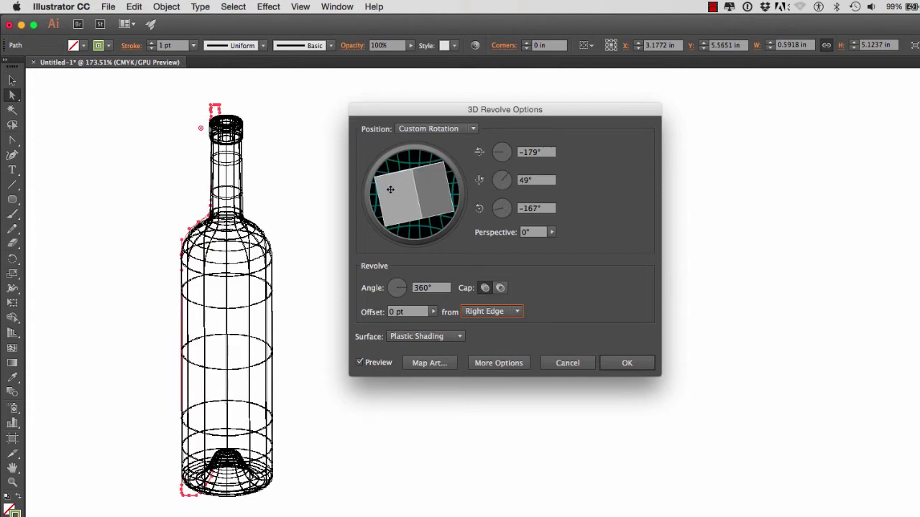
pyautogui.moveTo(444, 198); pyautogui.dragTo(419, 211)
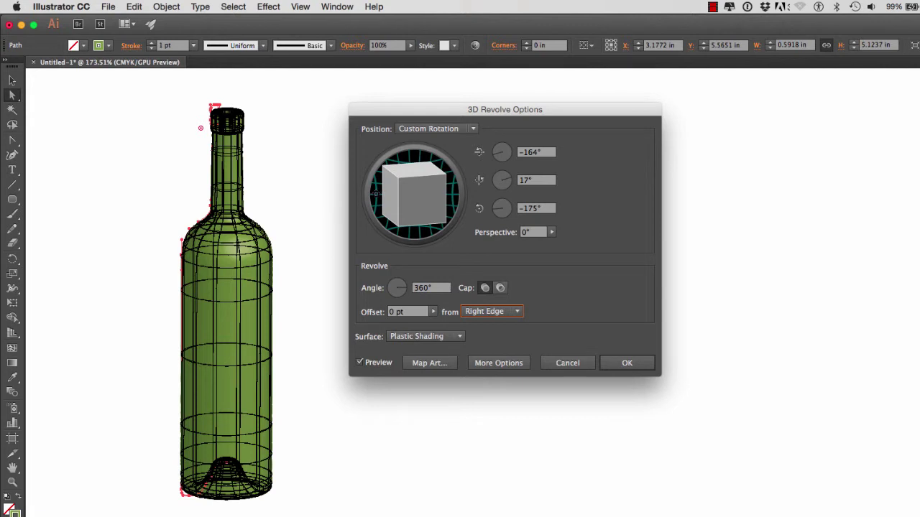
pyautogui.moveTo(375, 194); pyautogui.dragTo(434, 194)
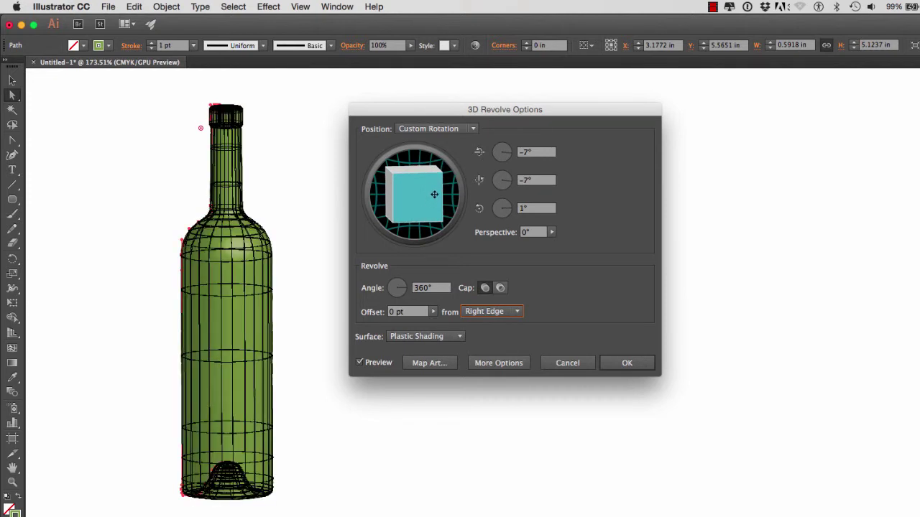
# - Try the Front, Back, Left and Right position presets on the bottle
pyautogui.click(449, 130)
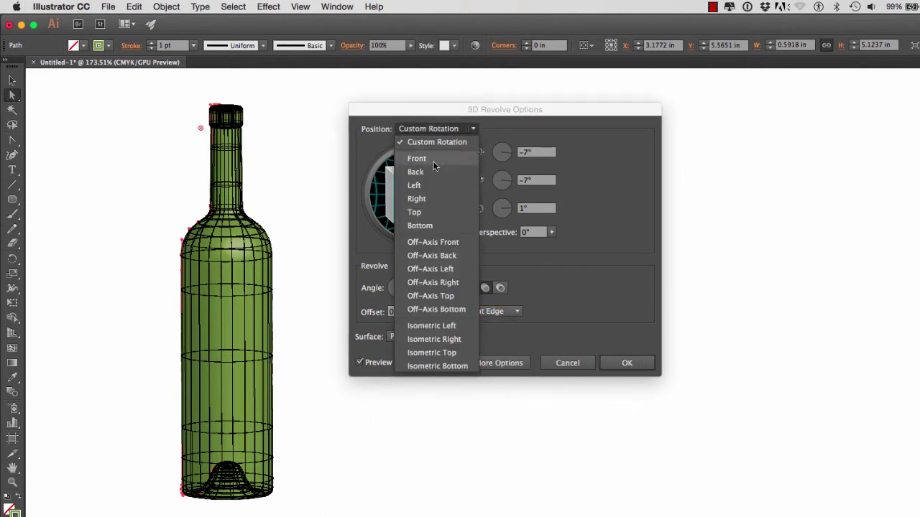
pyautogui.click(433, 160)
pyautogui.click(459, 129)
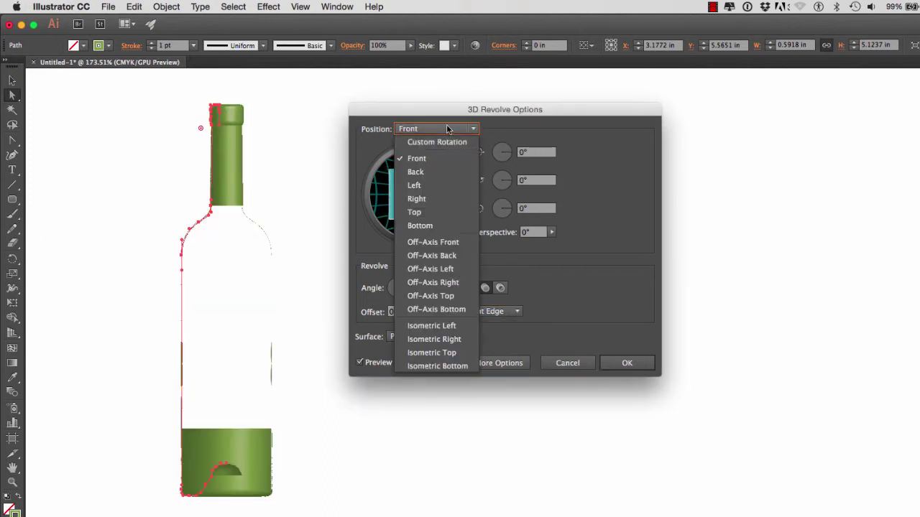
pyautogui.click(433, 155)
pyautogui.click(441, 130)
pyautogui.click(424, 171)
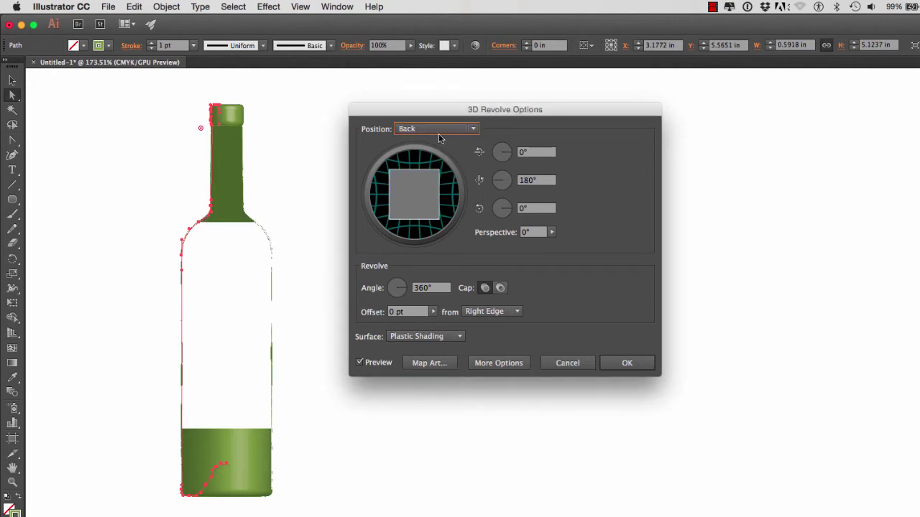
pyautogui.click(442, 131)
pyautogui.click(430, 181)
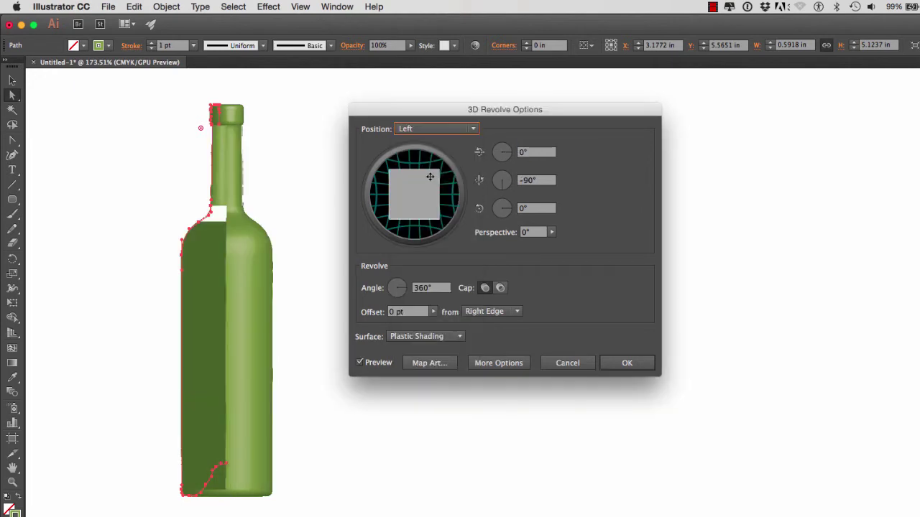
pyautogui.click(438, 128)
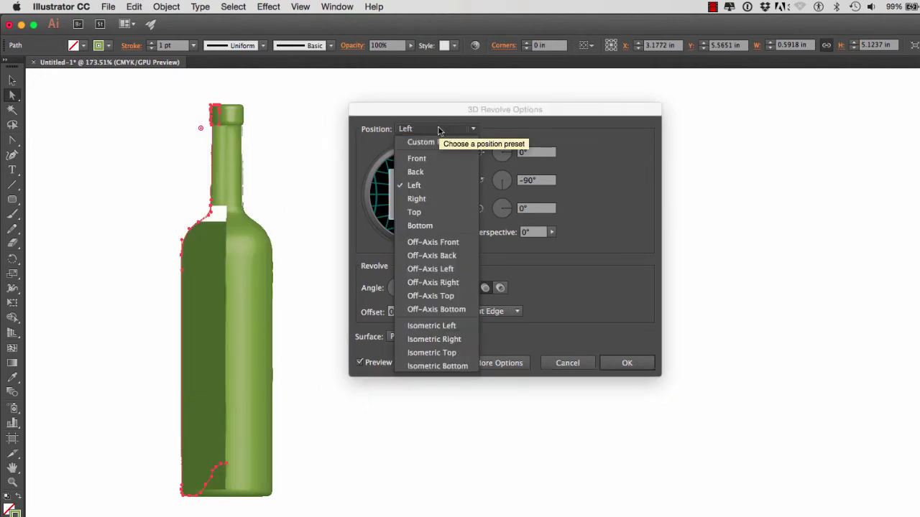
pyautogui.click(423, 199)
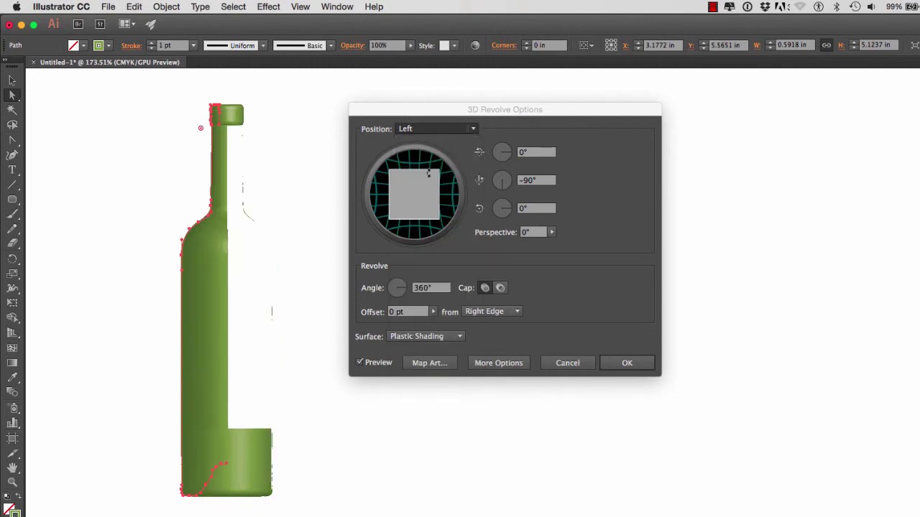
# - Try Top, Bottom, Isometric Left and Isometric Right, then settle on Off-Axis Front
pyautogui.click(439, 130)
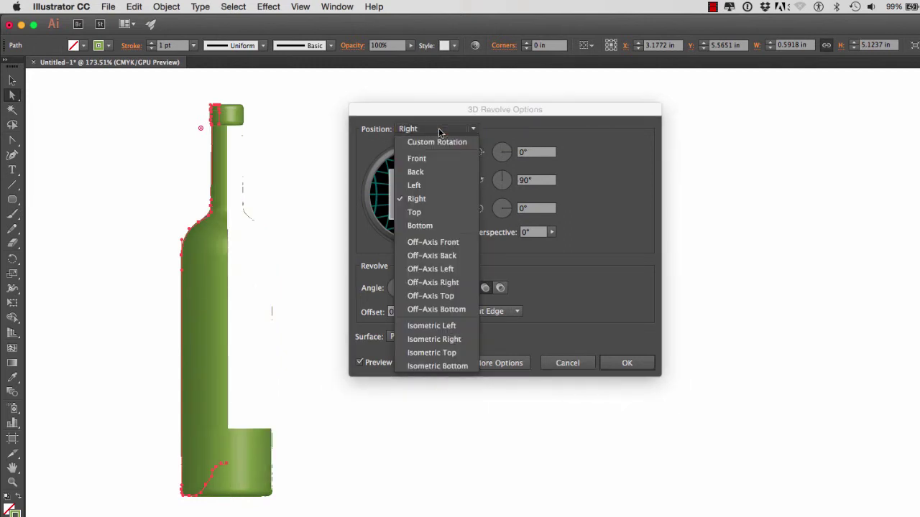
pyautogui.click(416, 213)
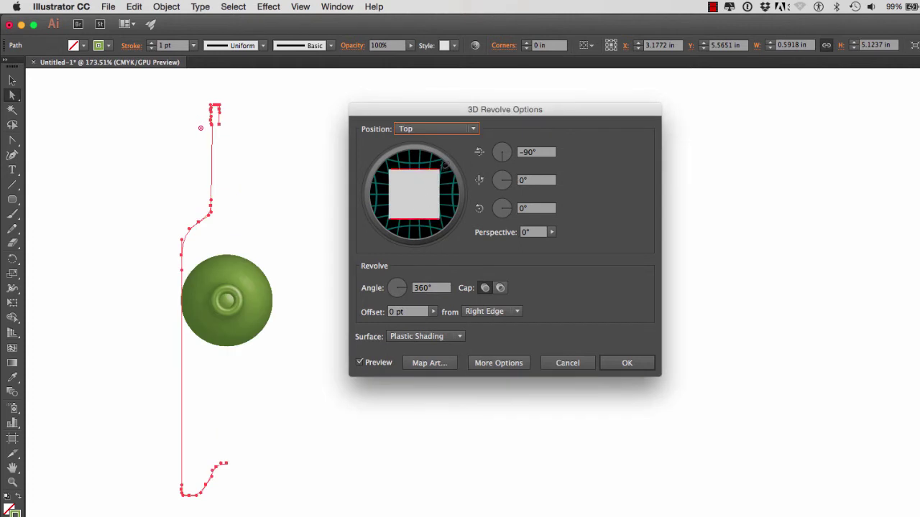
pyautogui.click(455, 130)
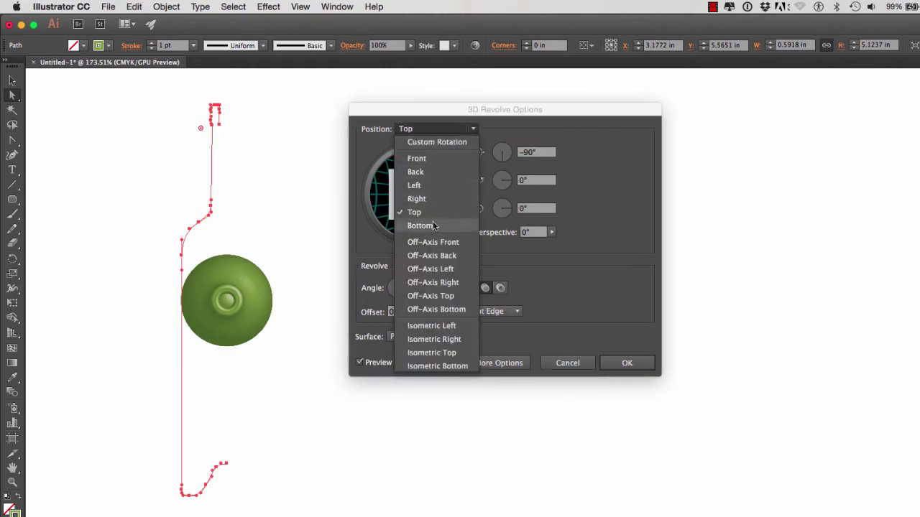
pyautogui.click(436, 225)
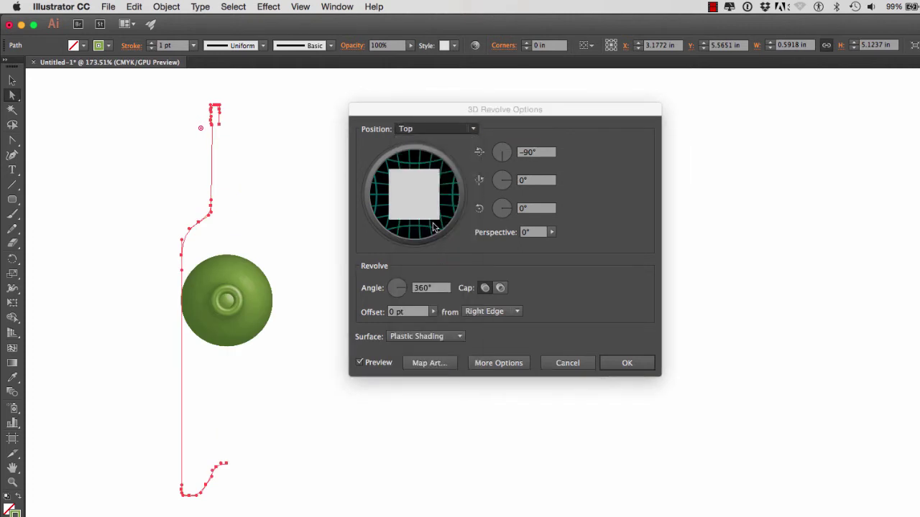
pyautogui.click(440, 129)
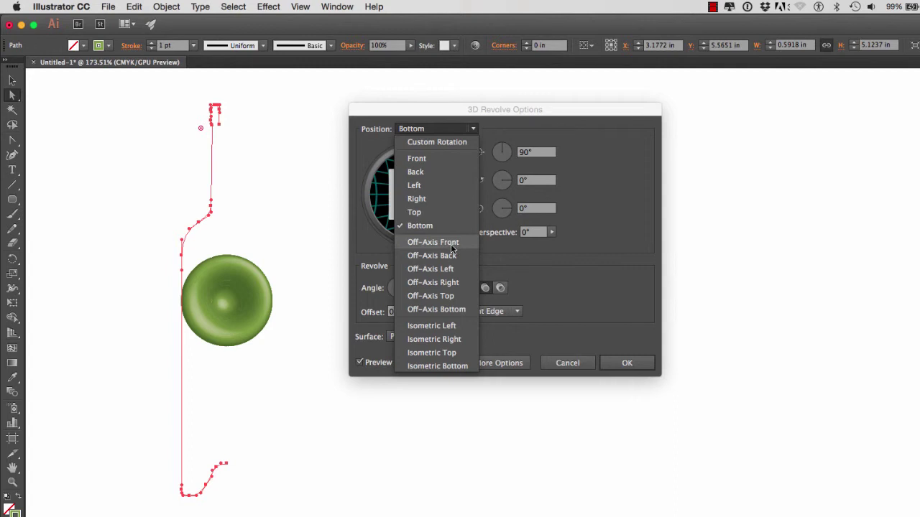
pyautogui.click(434, 326)
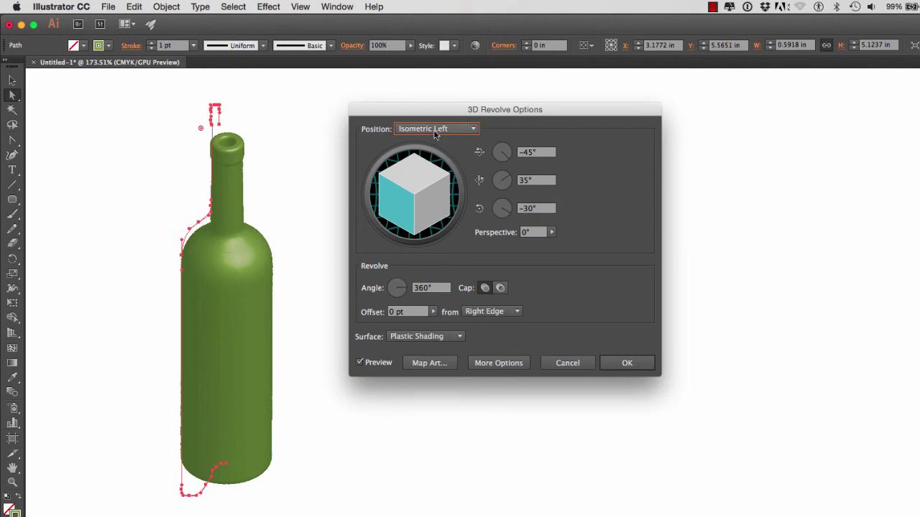
pyautogui.click(435, 128)
pyautogui.click(434, 339)
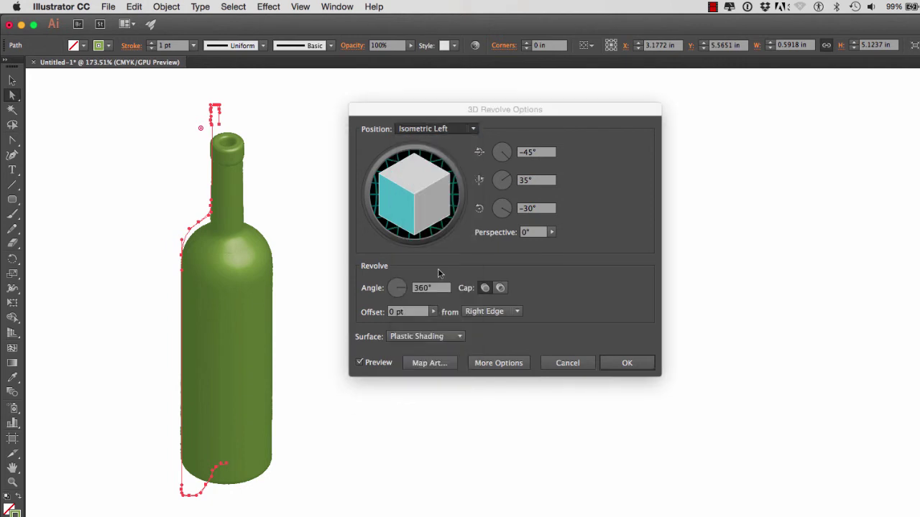
pyautogui.click(447, 129)
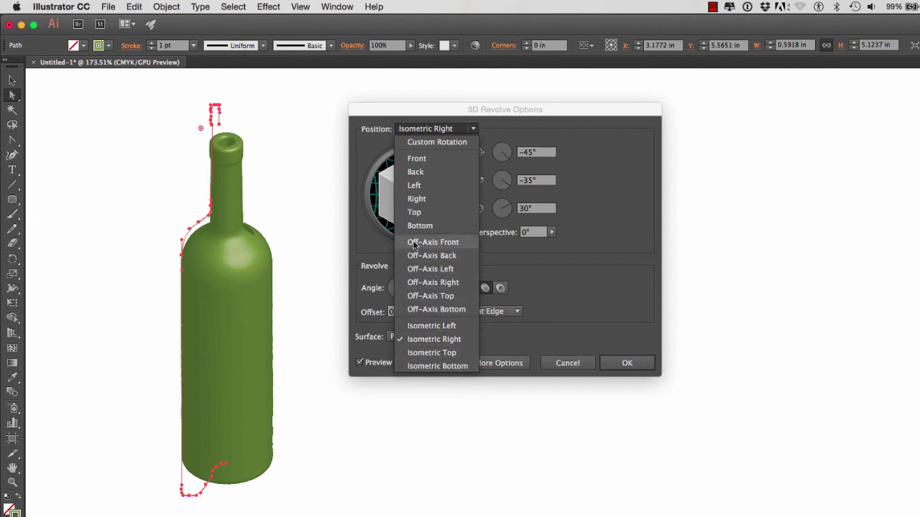
pyautogui.click(434, 243)
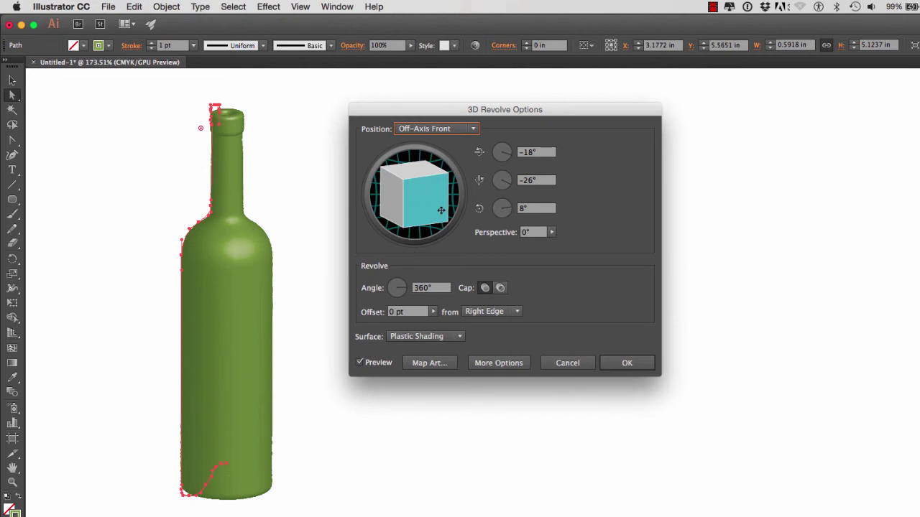
# - Tilt the bottle to -16°, -20°, 5°, check it as Wireframe, then restore Plastic Shading
pyautogui.moveTo(441, 209); pyautogui.dragTo(437, 213)
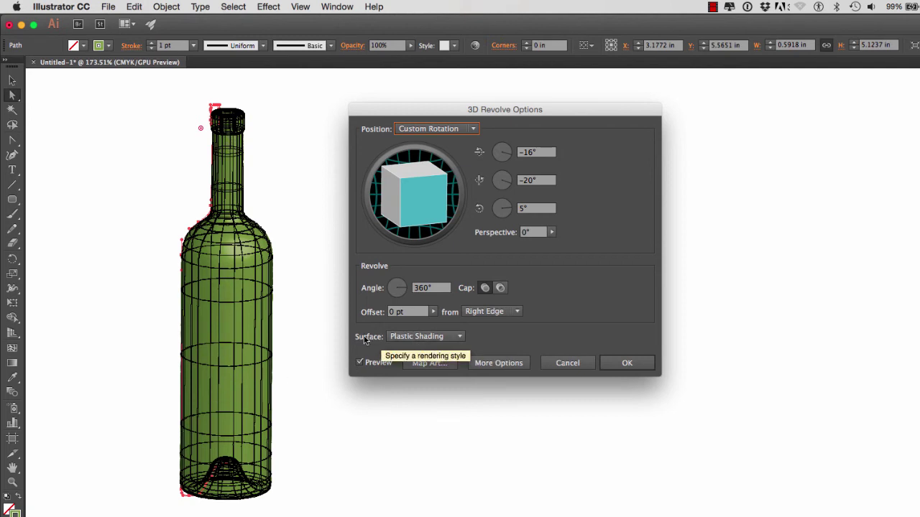
pyautogui.click(421, 342)
pyautogui.click(419, 353)
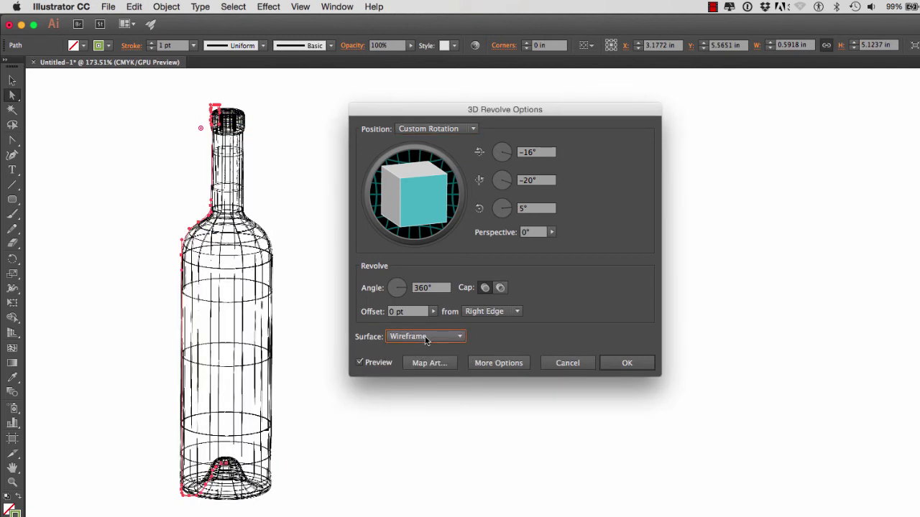
pyautogui.click(428, 338)
pyautogui.click(421, 390)
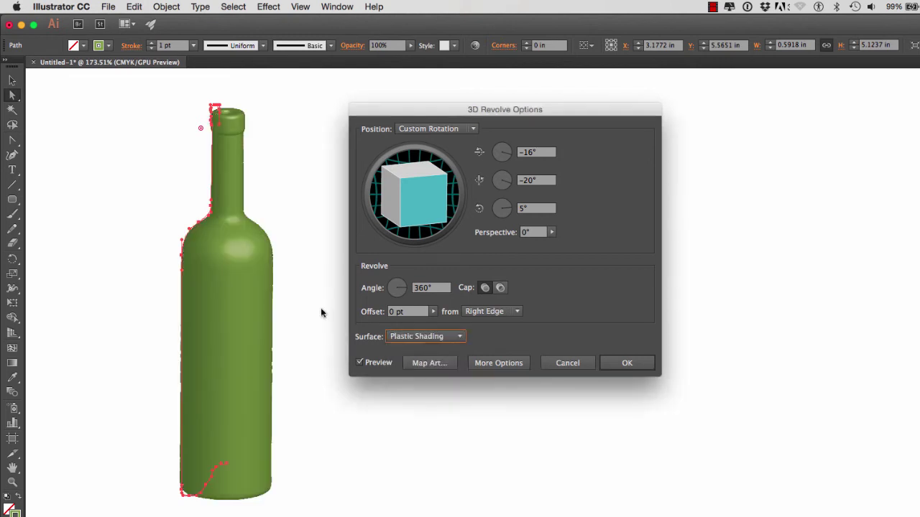